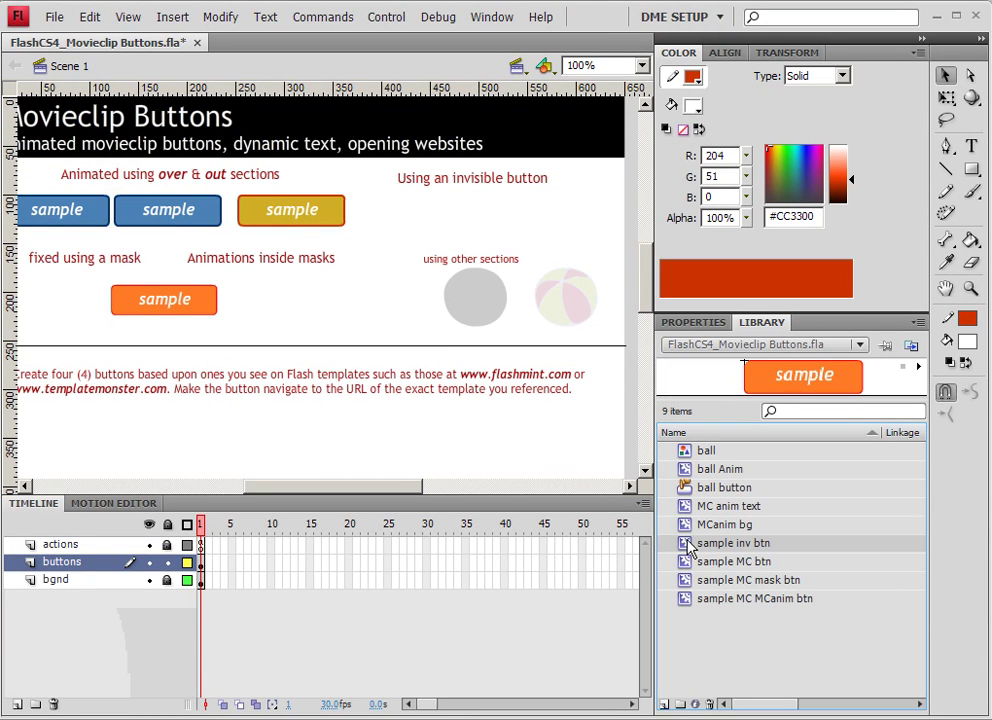
- Delete the sample inv btn symbol from the library and preview the yellow button's movie clip animation
key("Delete")
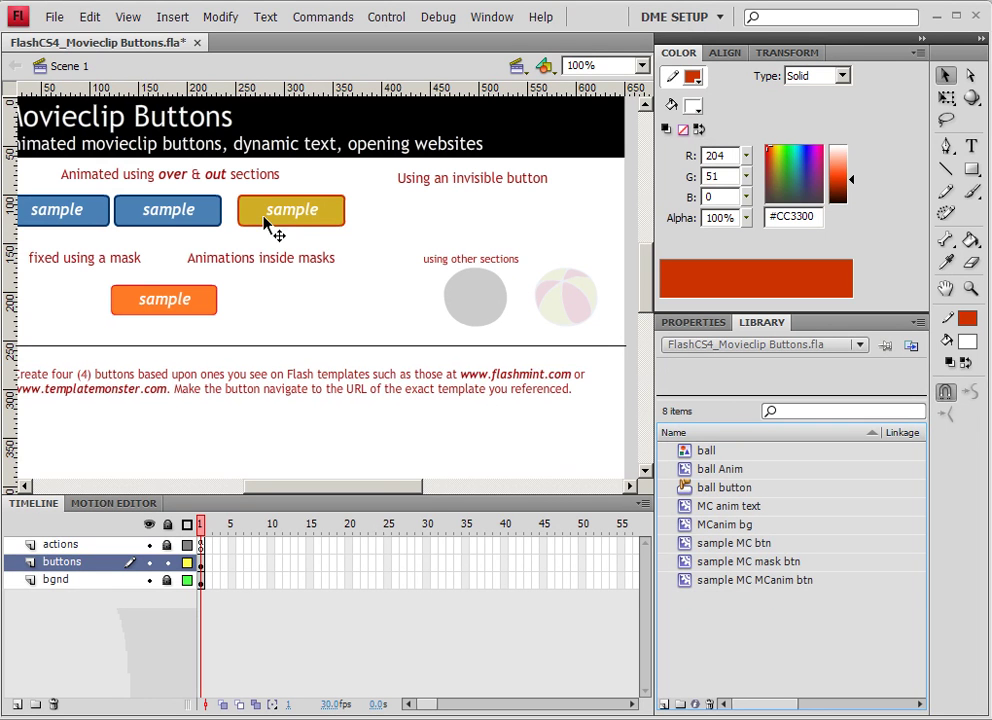
left_click(283, 217)
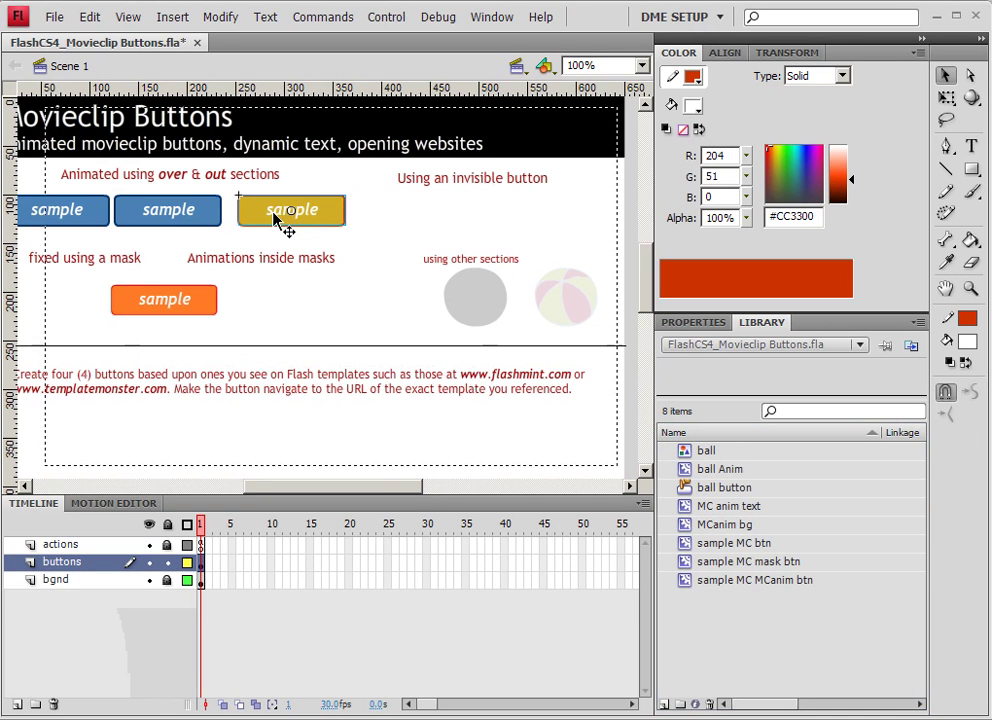
double_click(279, 217)
key("Return")
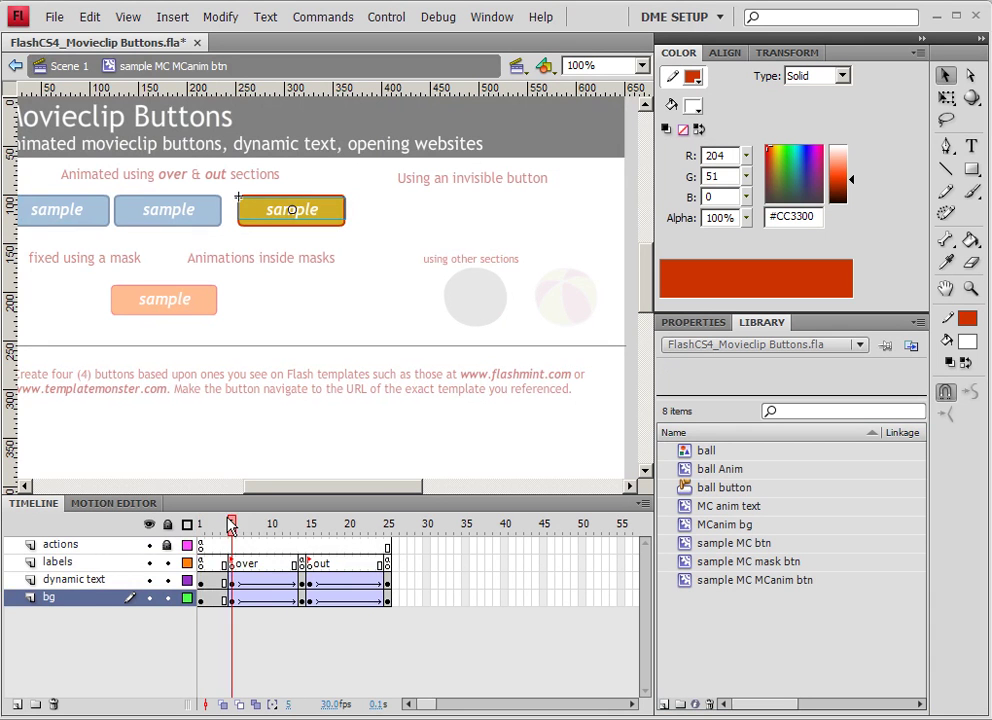
double_click(400, 208)
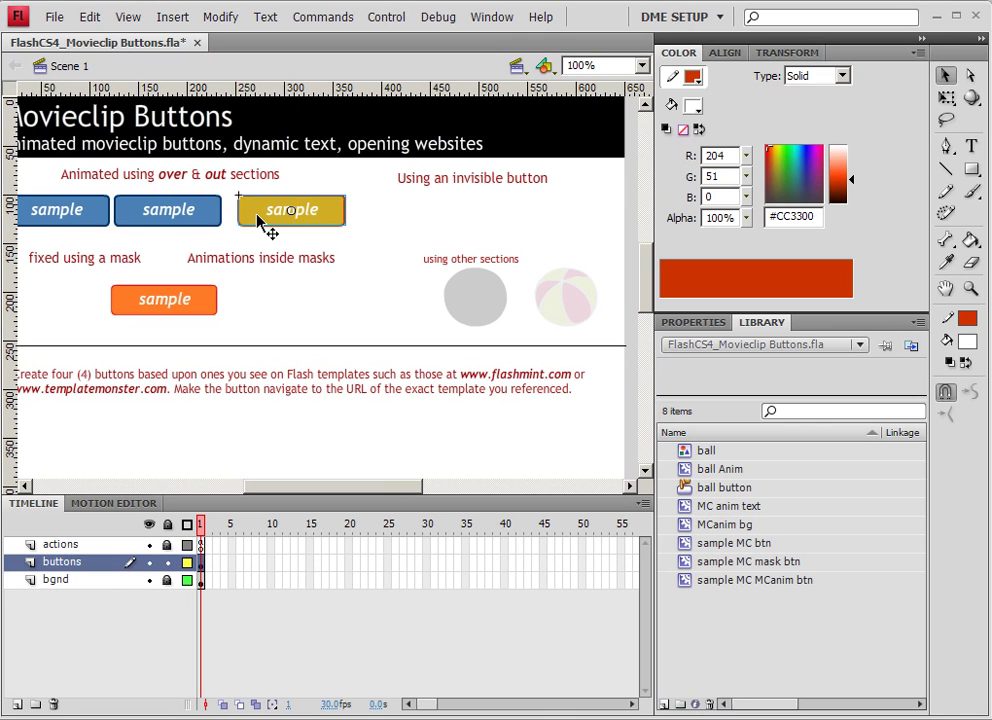
- Duplicate the sample MC MCanim btn movie clip and name the copy 'sample inv btn'
left_click(700, 561)
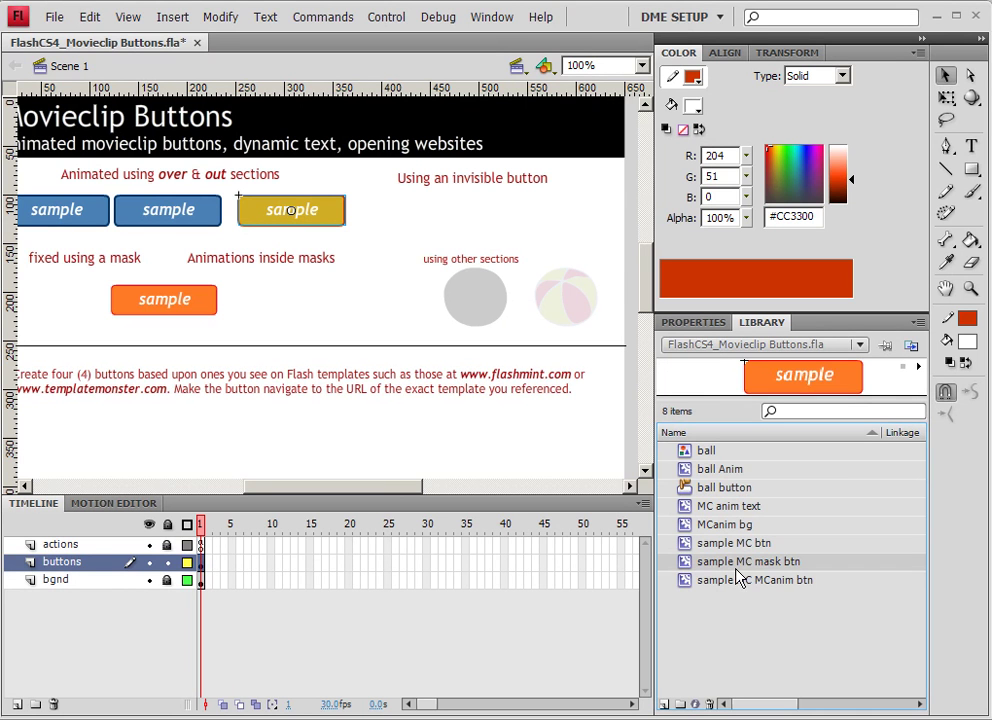
left_click(737, 582)
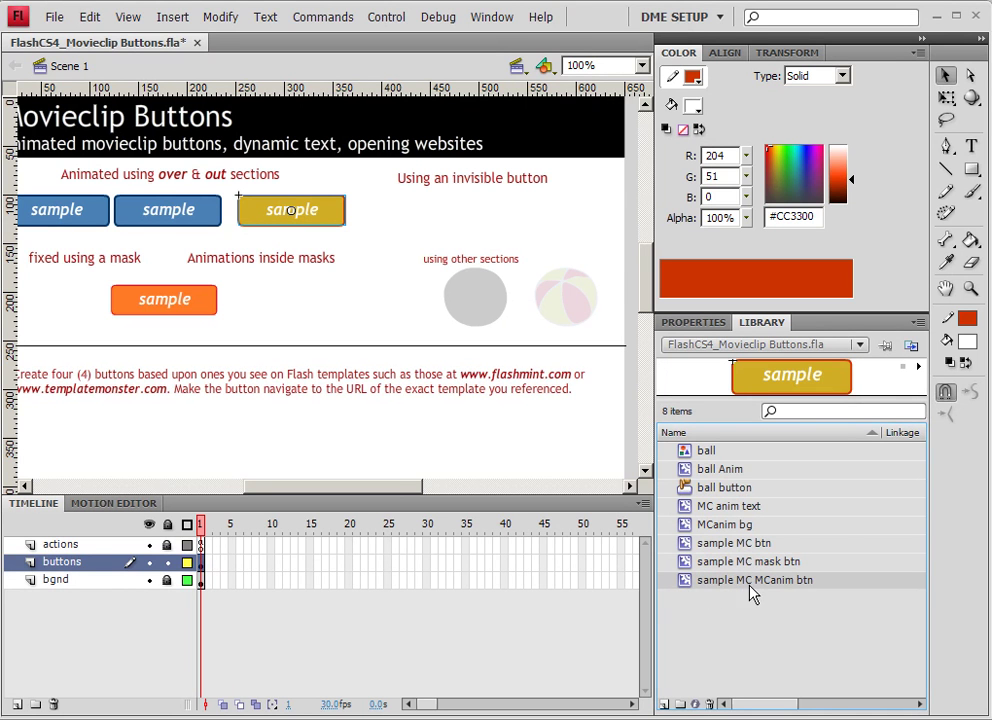
right_click(700, 580)
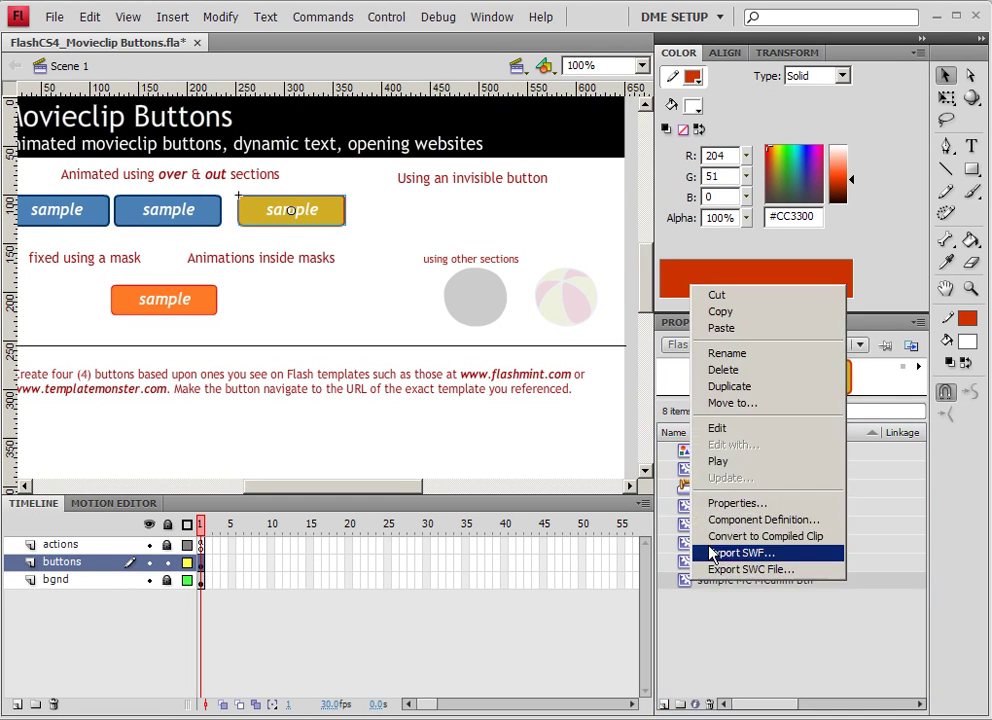
left_click(746, 384)
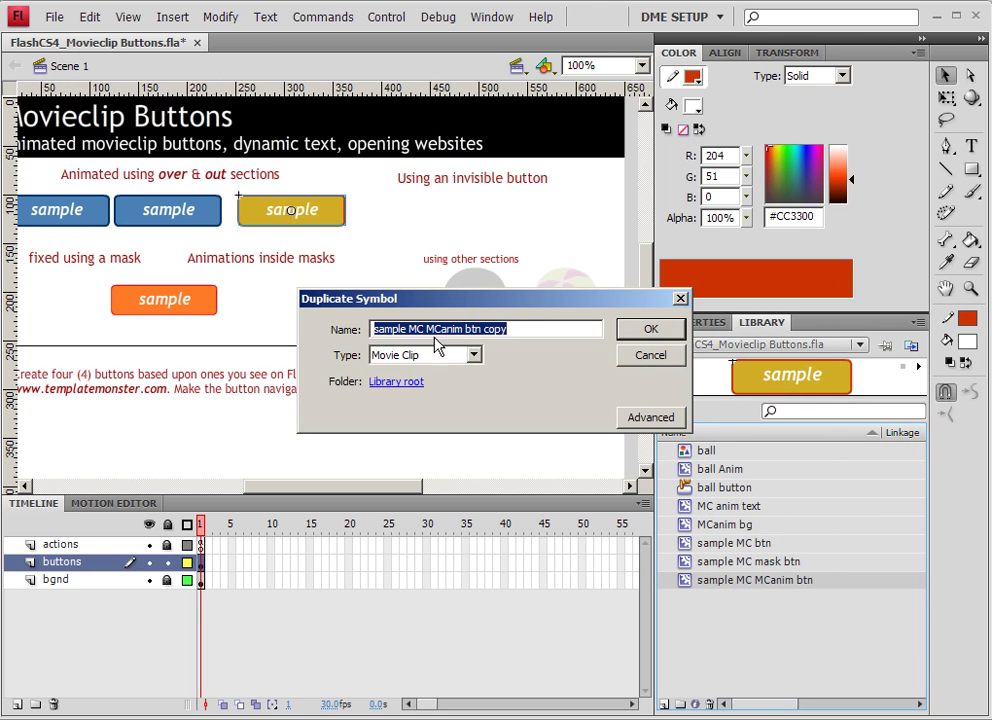
left_click_drag(413, 330, 565, 329)
type("inv btn")
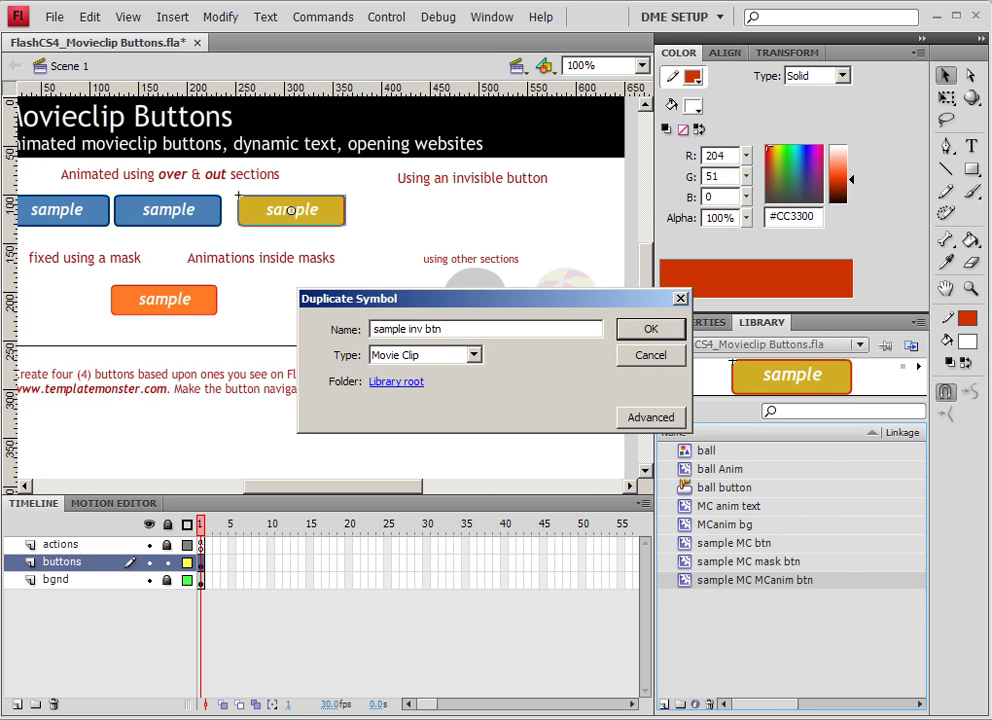
key("Return")
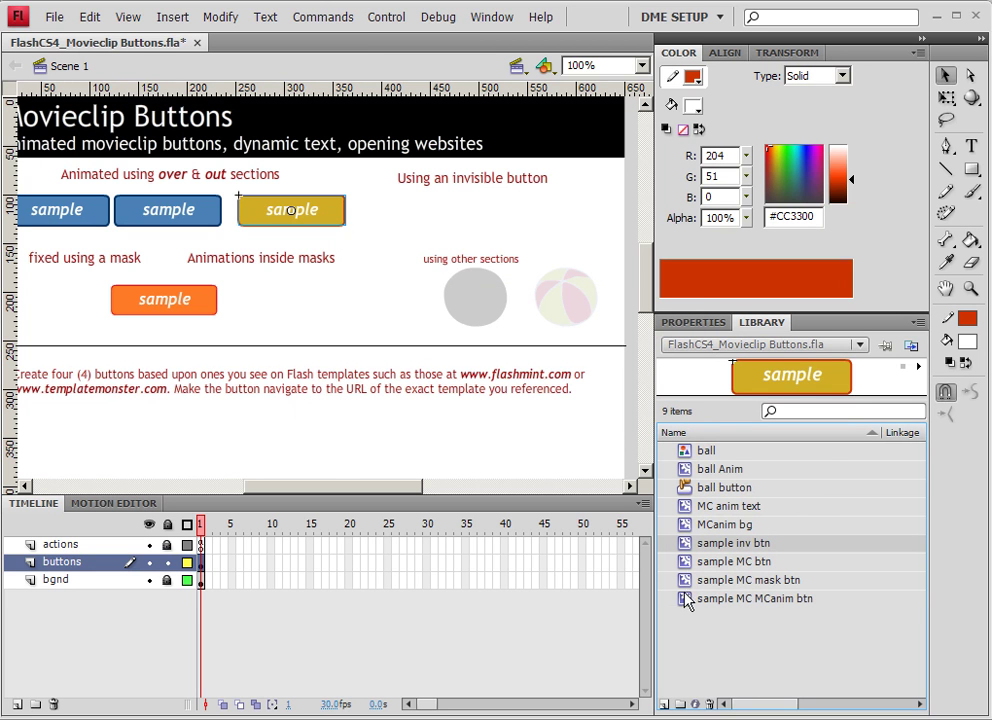
- Place a sample inv btn instance under 'Using an invisible button' and open it for editing
left_click_drag(687, 553, 485, 218)
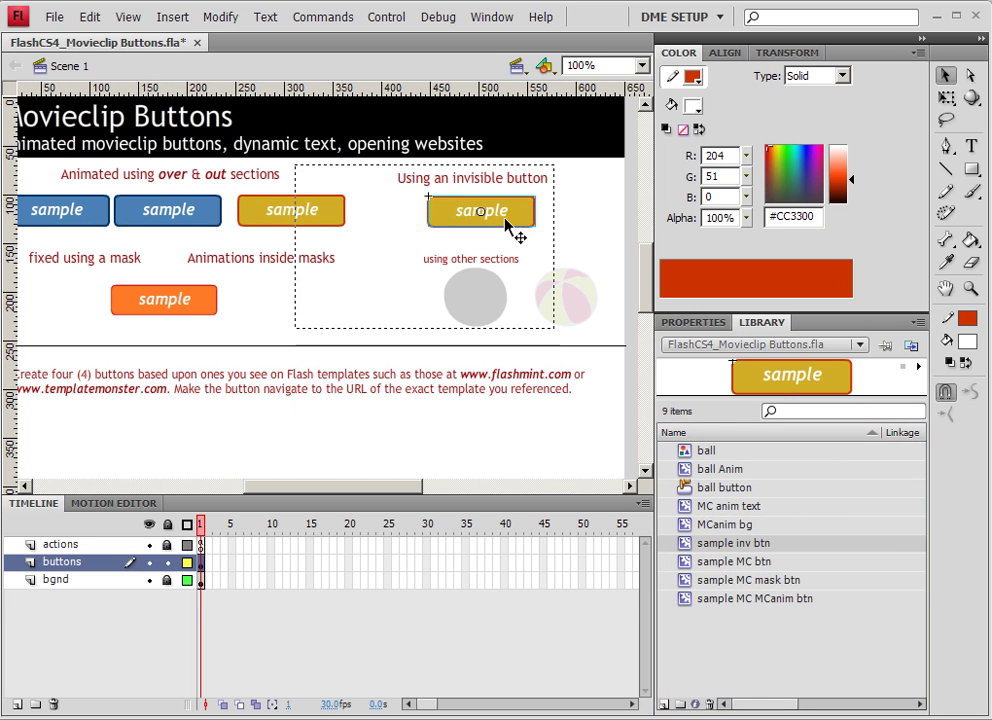
double_click(505, 224)
left_click_drag(212, 531, 303, 546)
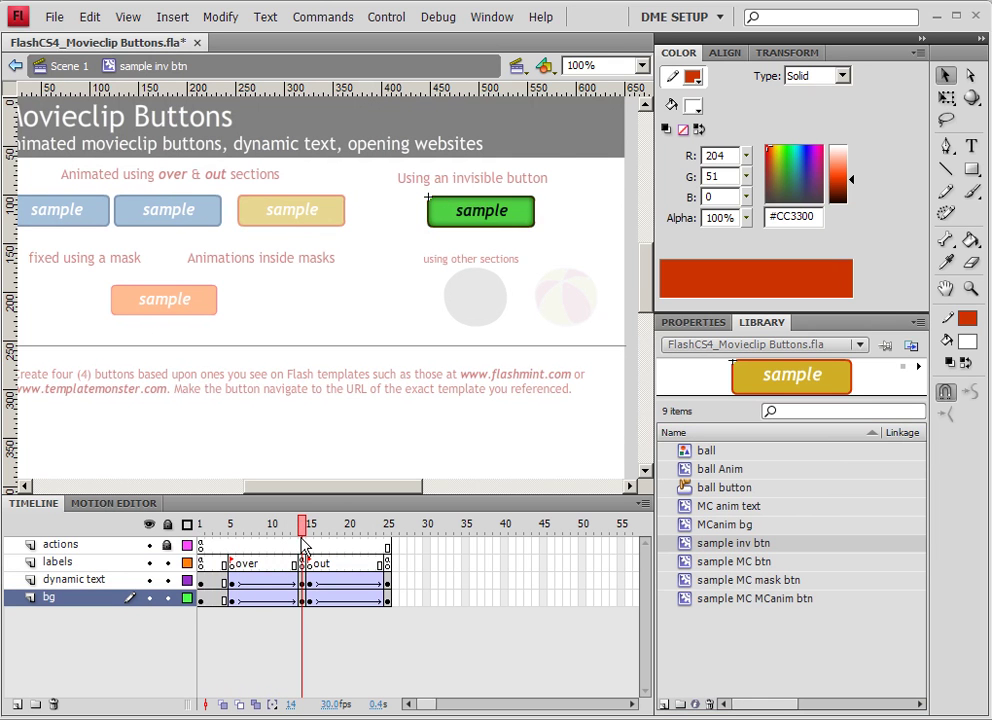
- Lock and hide the dynamic text layer inside the symbol
left_click(306, 601)
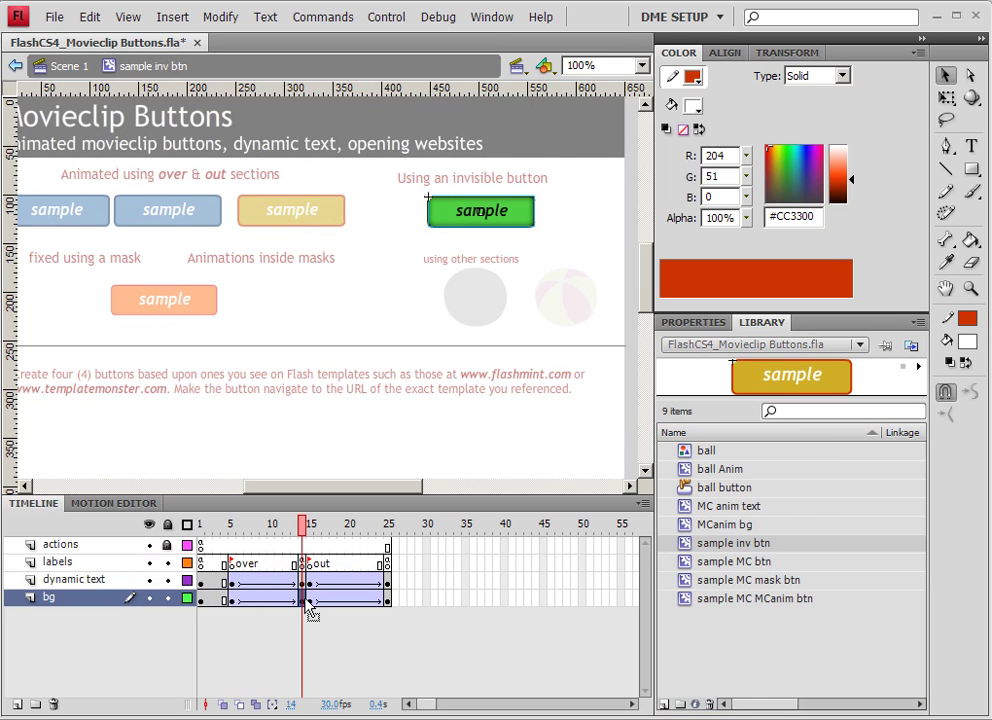
left_click(533, 215)
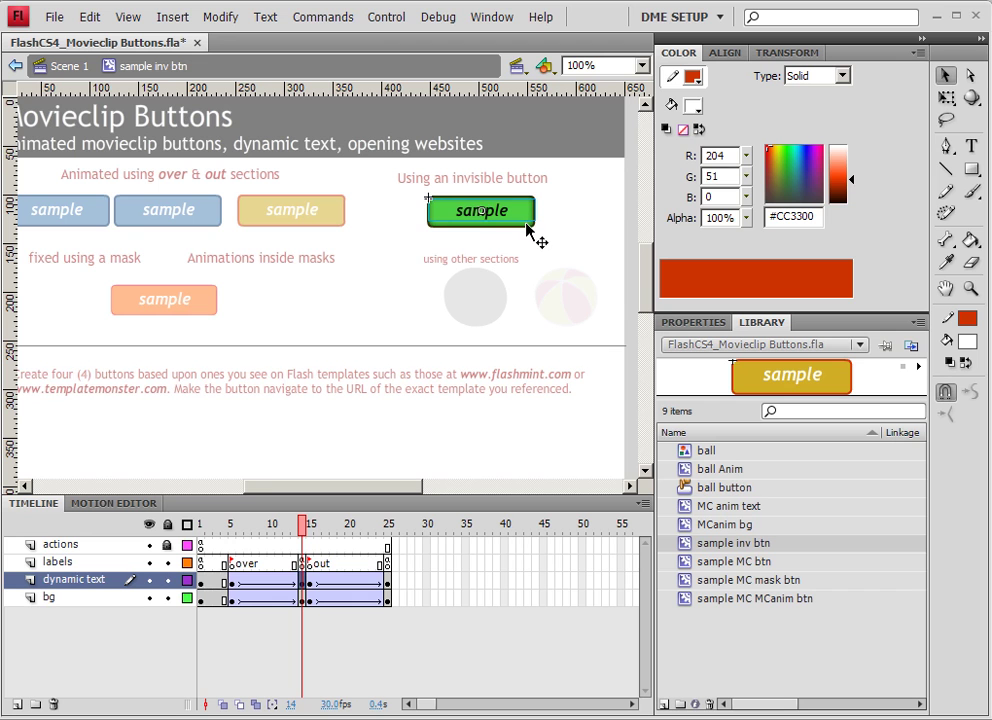
left_click(167, 581)
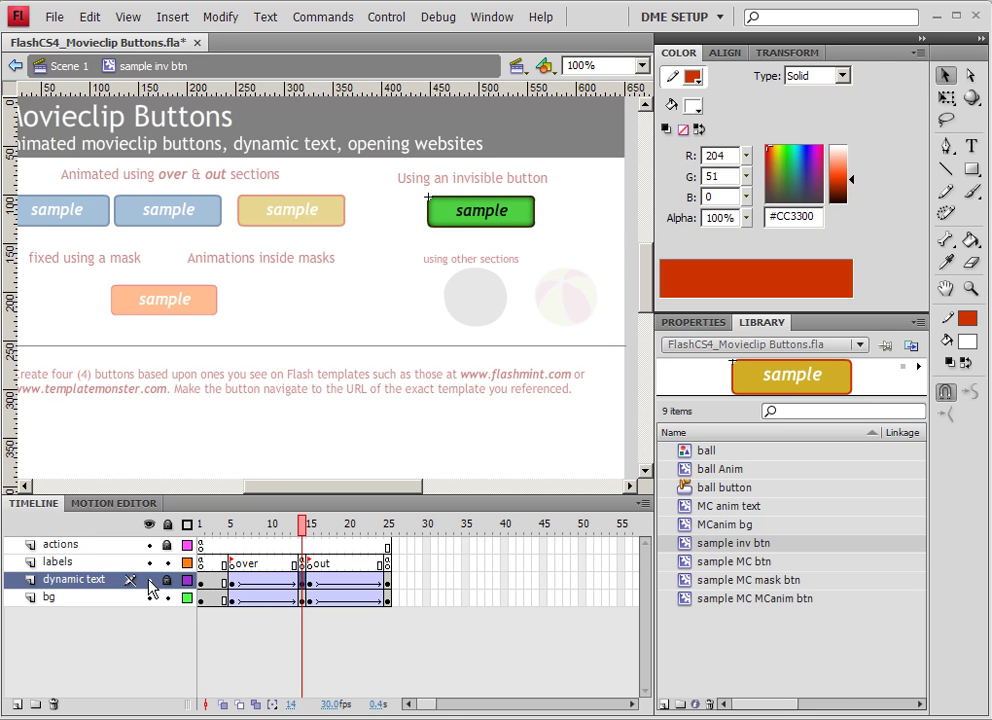
left_click(149, 580)
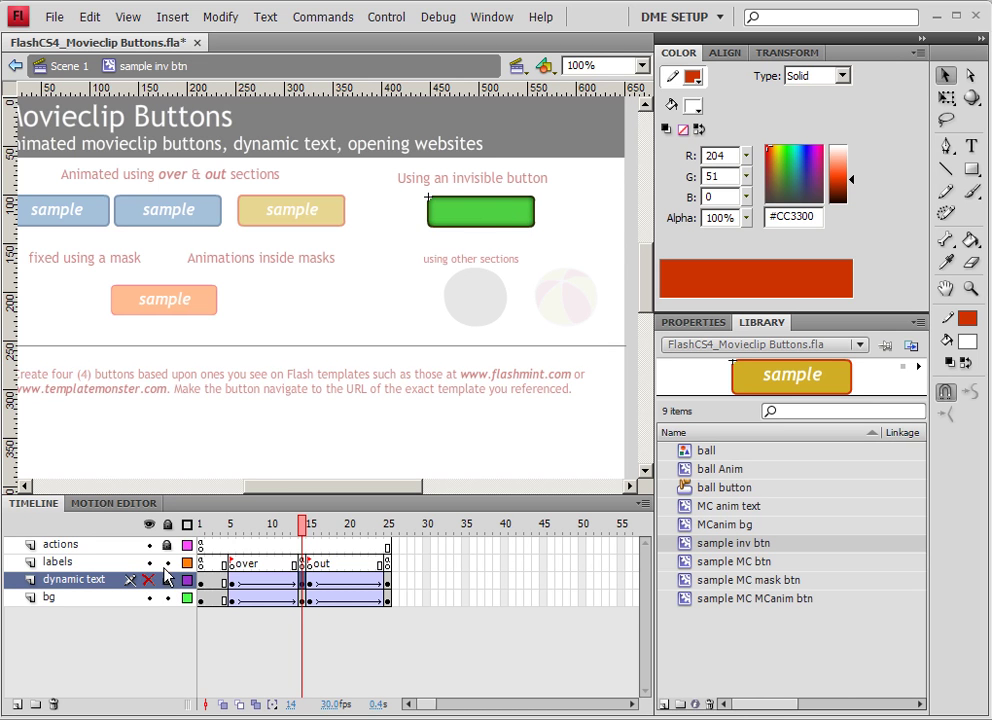
left_click(464, 217)
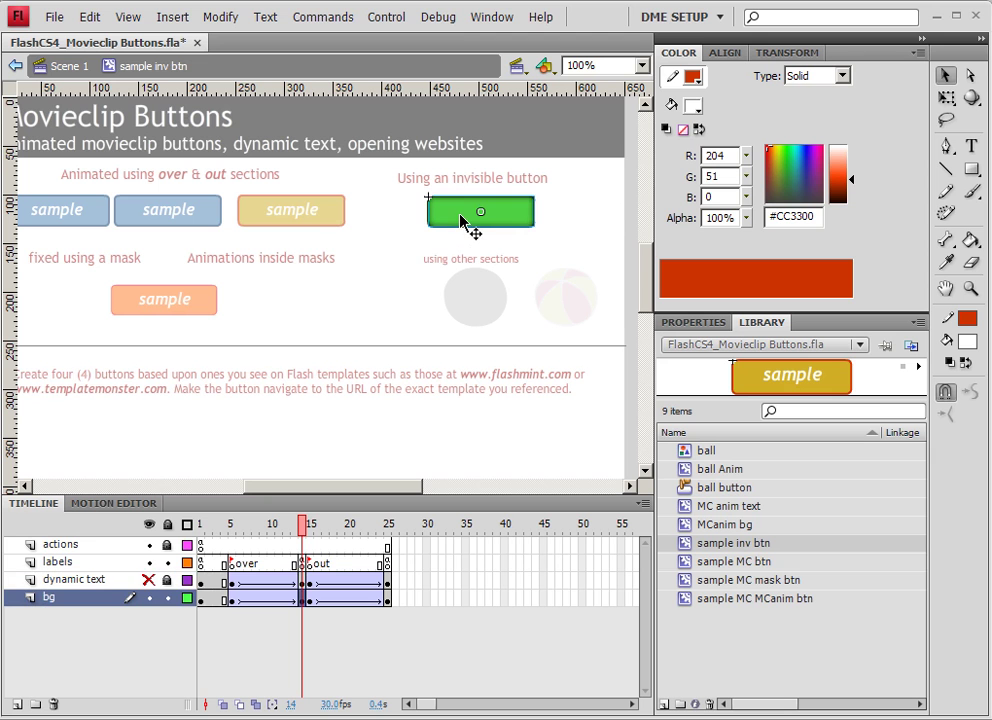
left_click(146, 581)
left_click(146, 581)
- Widen the green button shape about its centre with Free Transform
key("q")
left_click_drag(534, 213, 579, 213)
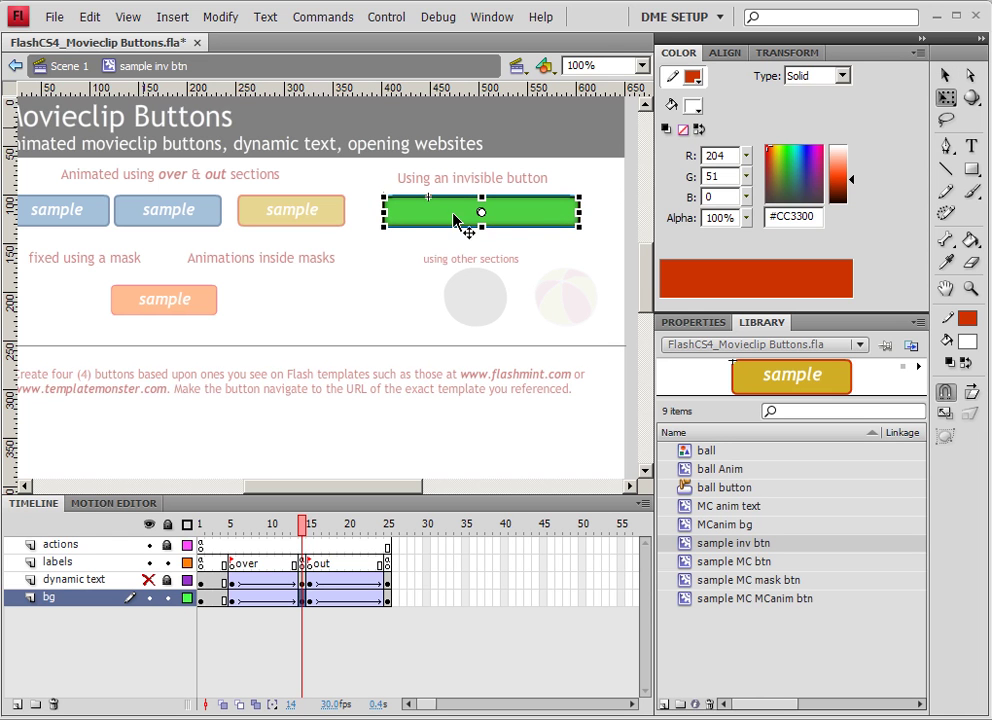
left_click_drag(306, 533, 286, 535)
left_click(302, 598)
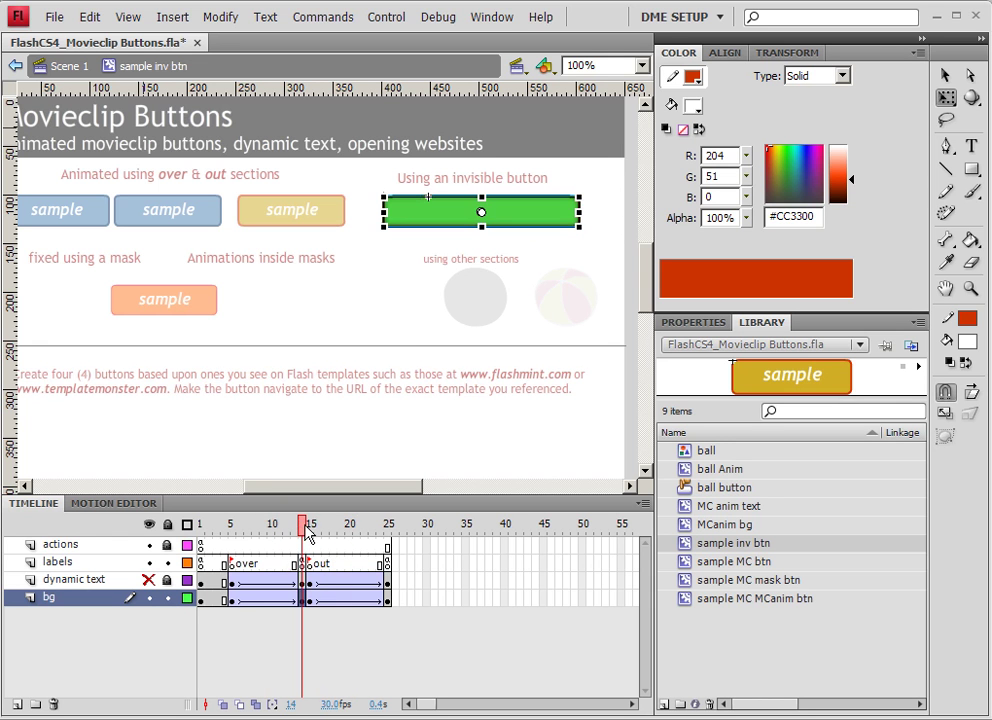
- Add a classic tween on the bg layer at frame 18 and preview the animation
left_click_drag(312, 602, 334, 613)
right_click(334, 600)
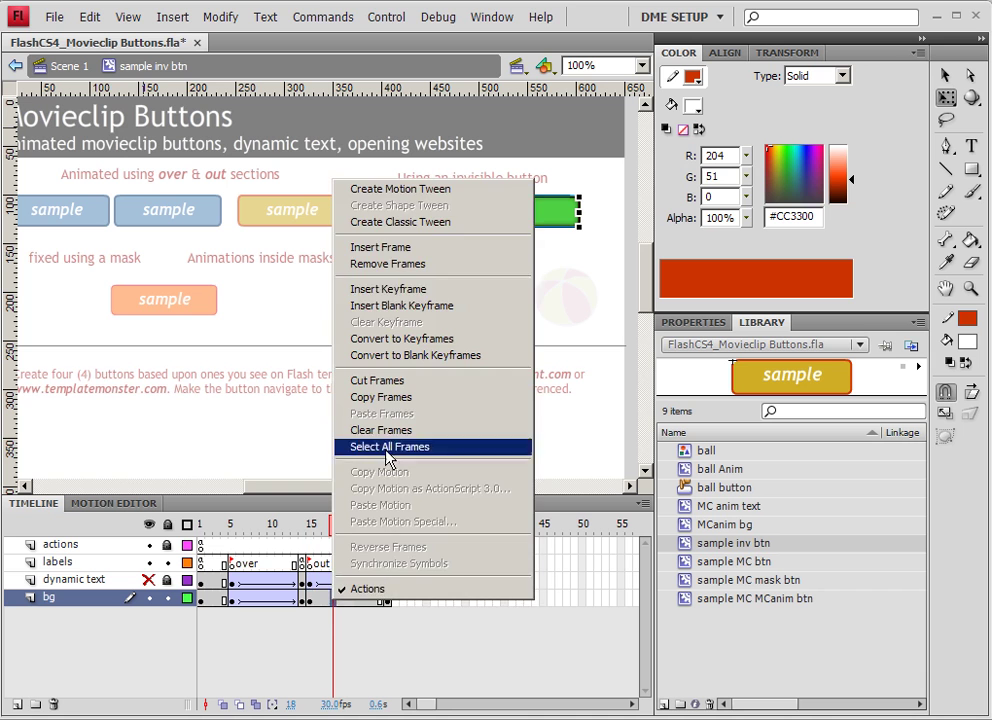
left_click(422, 224)
mouse_move(337, 531)
left_mouse_down()
mouse_move(230, 525)
mouse_move(370, 530)
mouse_move(219, 528)
mouse_move(336, 535)
left_mouse_up()
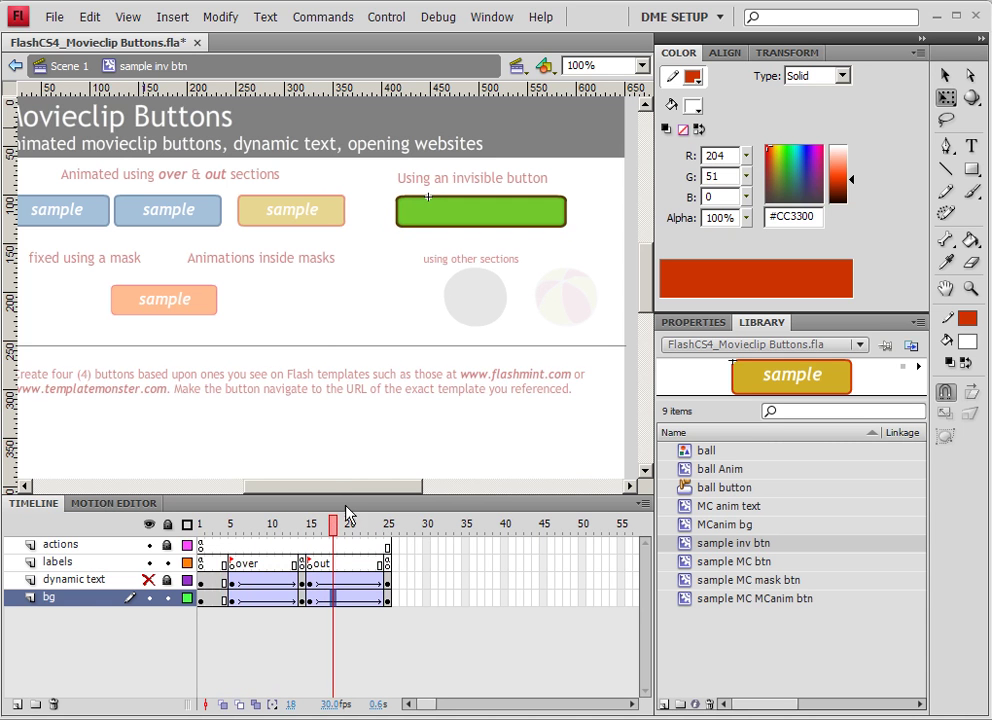
left_click(349, 600)
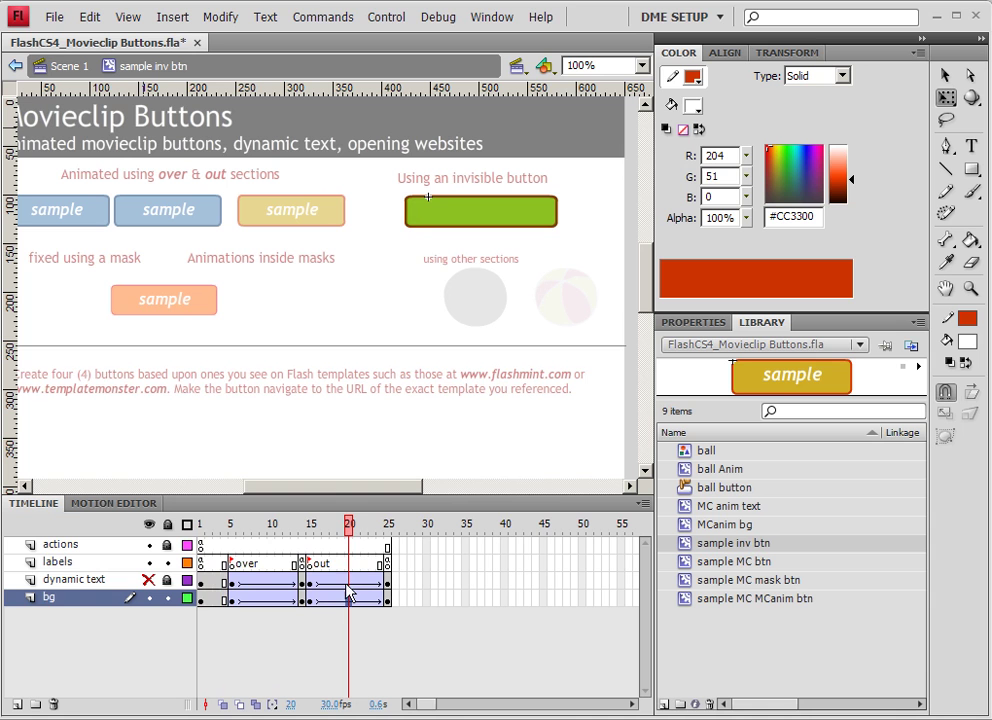
left_click(348, 582)
left_click(343, 600)
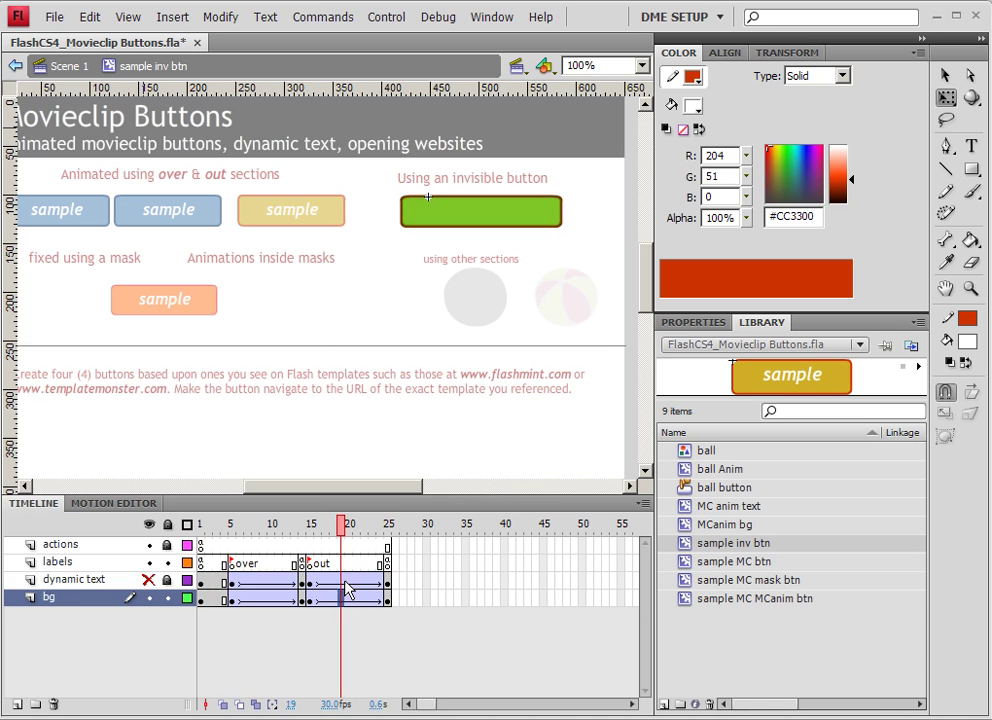
left_click(343, 583)
left_click(343, 600)
left_click_drag(343, 524, 196, 535)
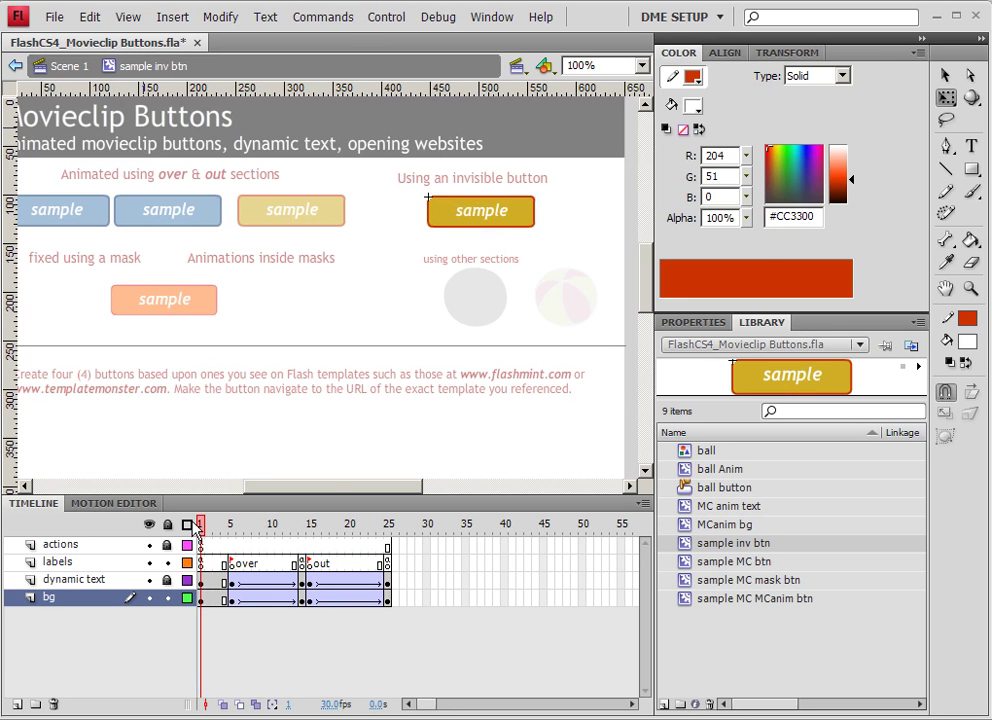
key("ctrl+Return")
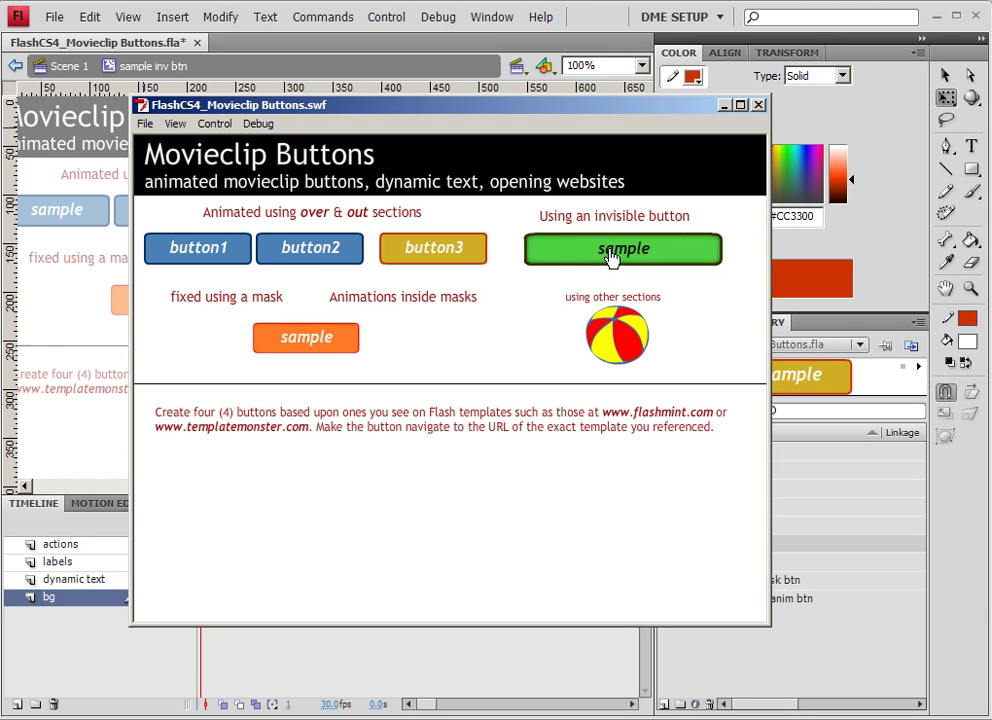
- Add a new layer below labels and name it 'inv button'
left_click(758, 104)
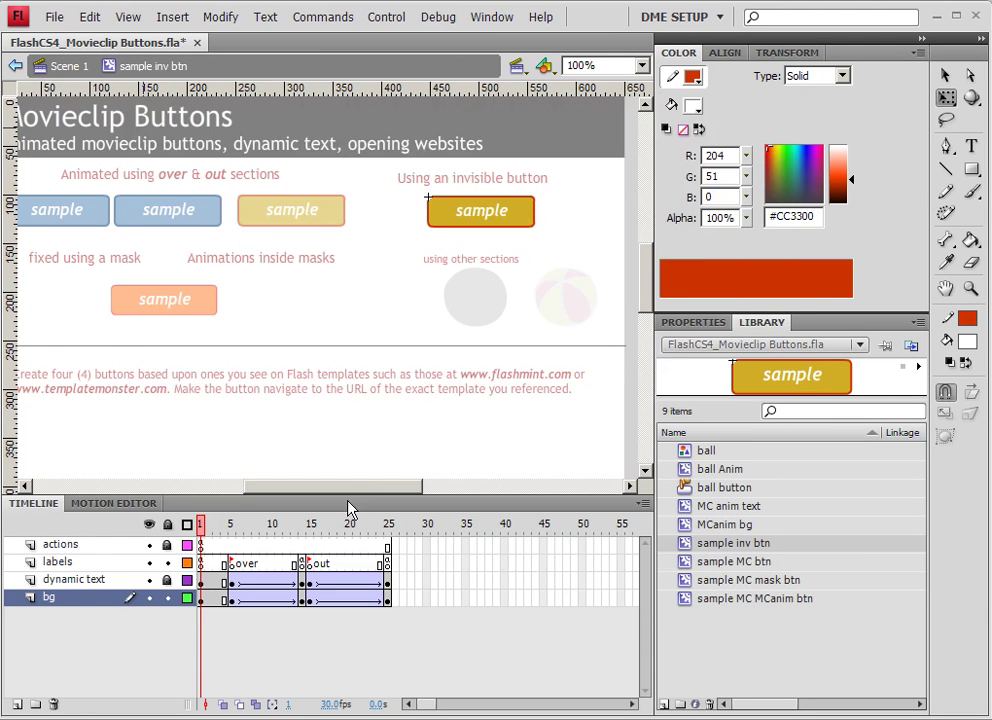
left_click_drag(203, 530, 232, 545)
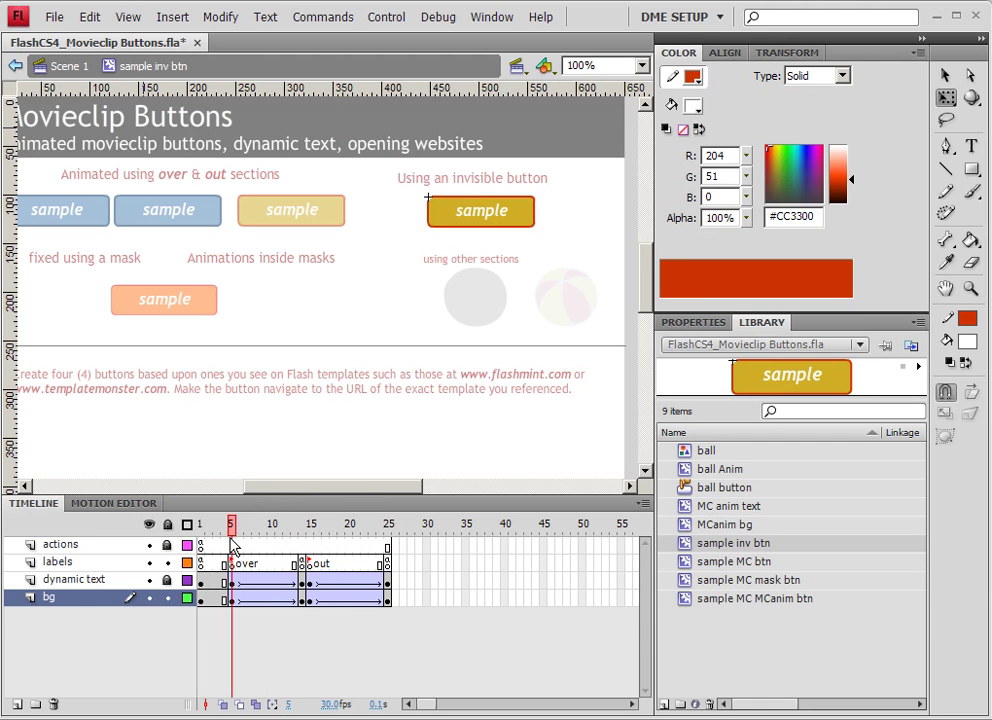
left_click(16, 704)
left_click_drag(63, 600, 63, 578)
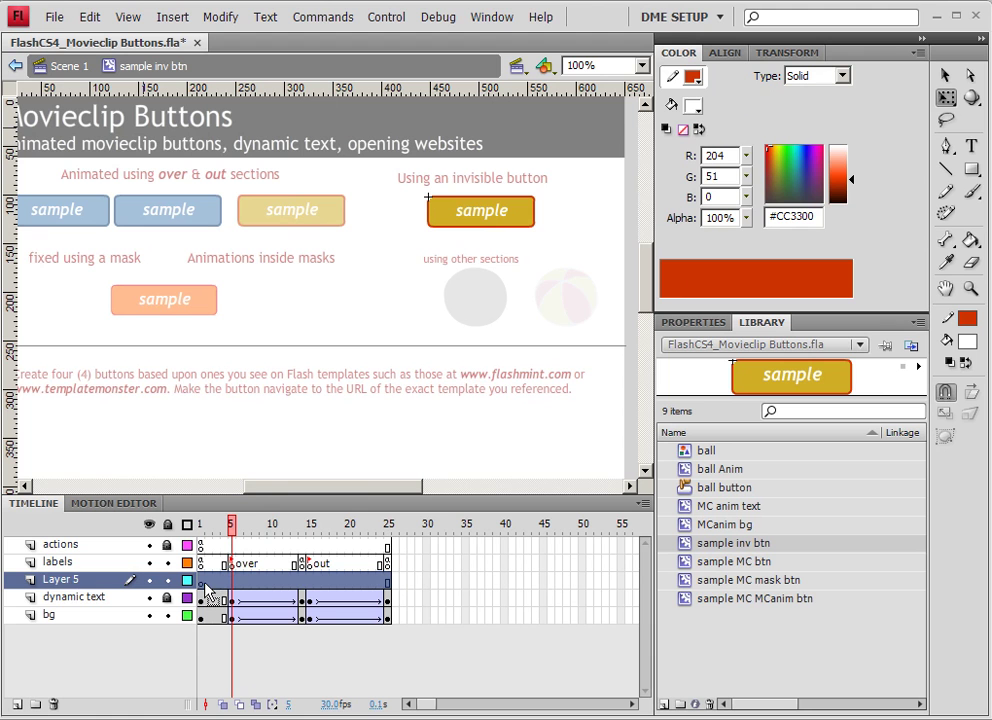
double_click(66, 582)
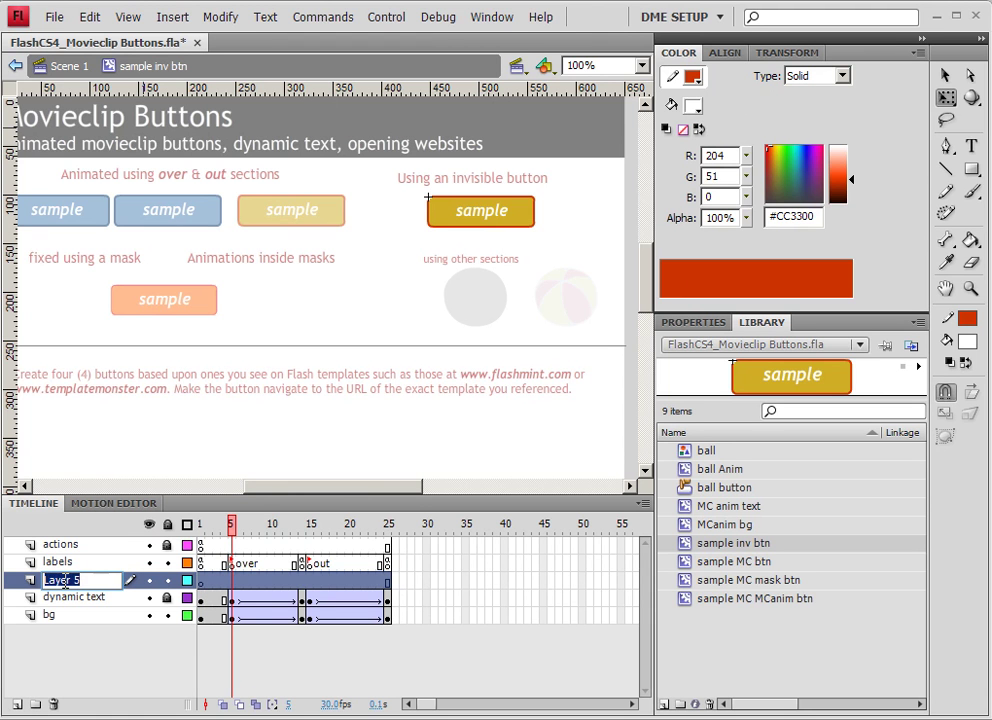
type("inv btn")
key("Return")
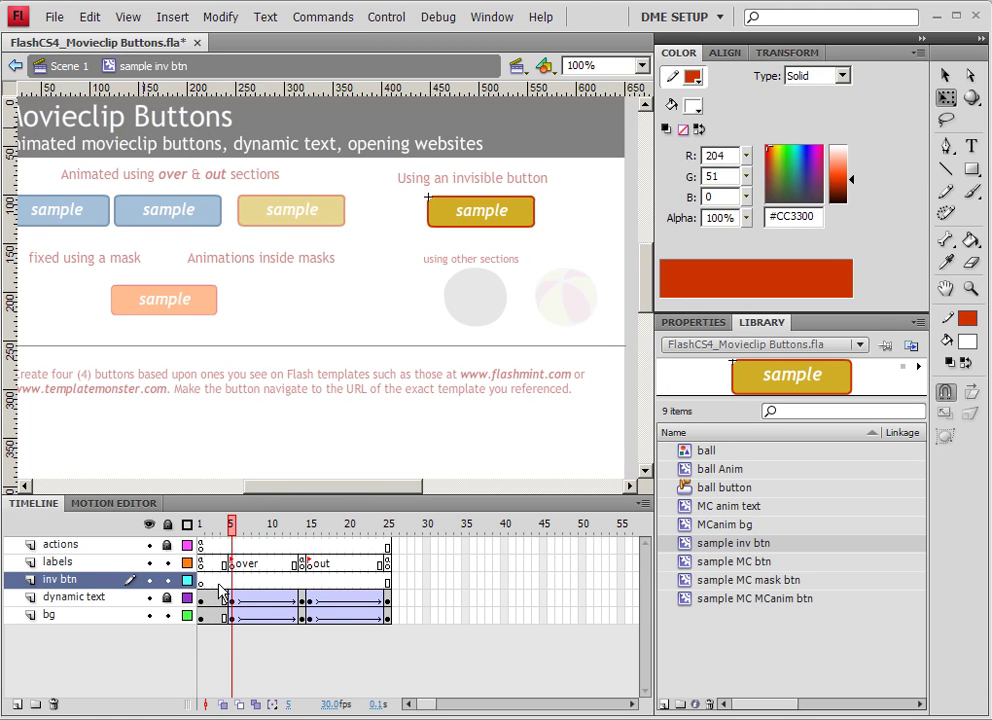
left_click(68, 590)
double_click(68, 588)
left_click_drag(66, 580, 86, 580)
type("utton")
key("Return")
- Give the layer's rectangle a solid red outline and narrow it slightly
left_click(201, 617)
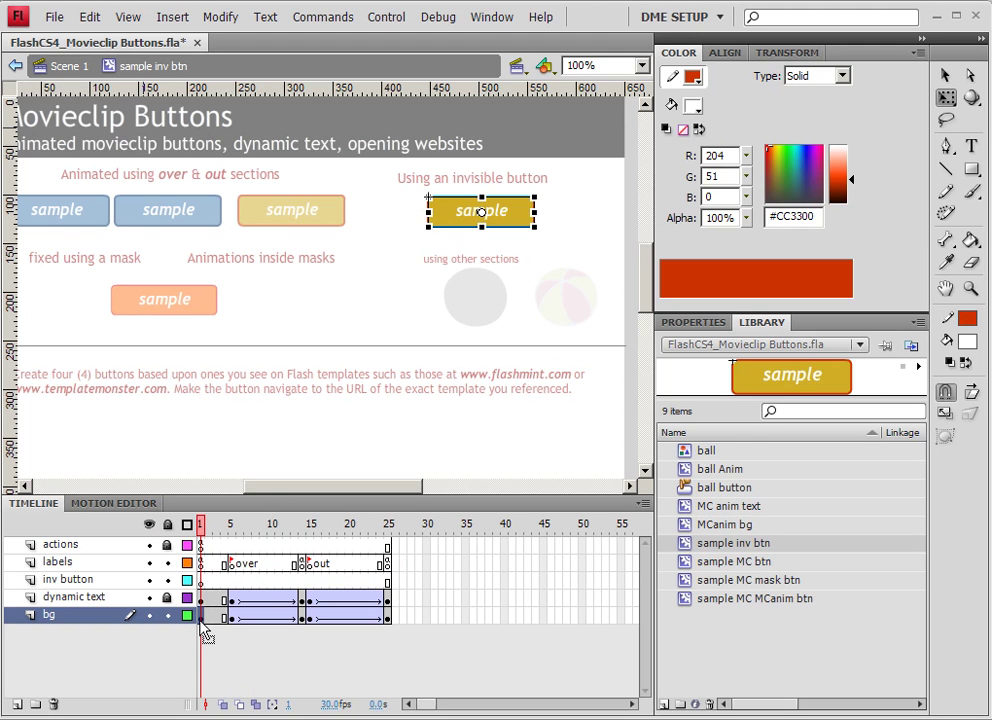
left_click(201, 580)
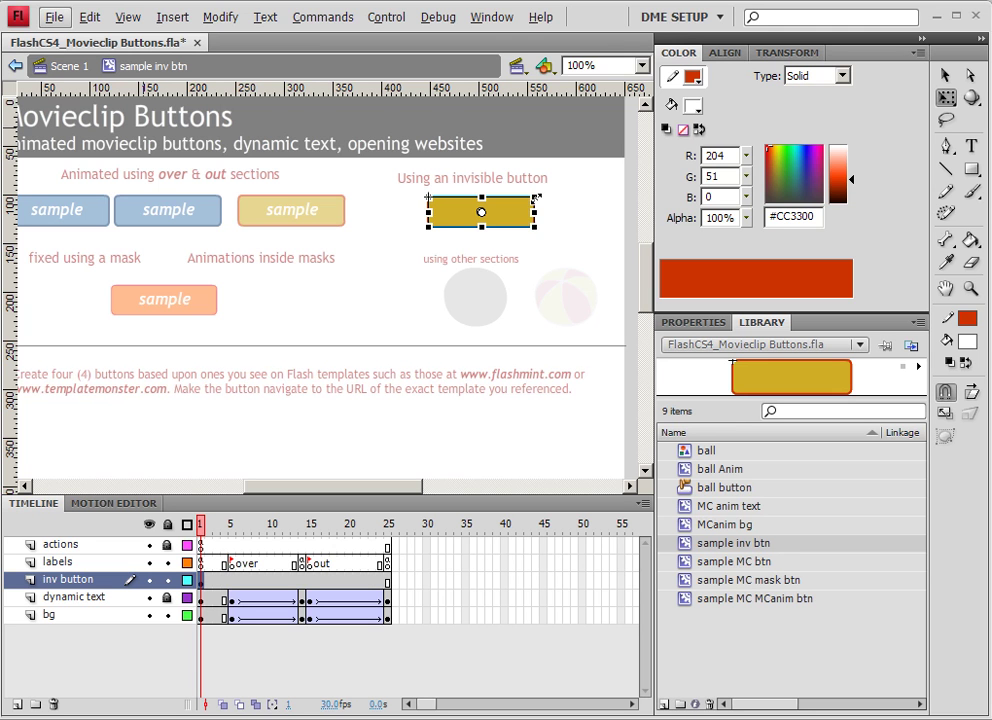
left_click(527, 203)
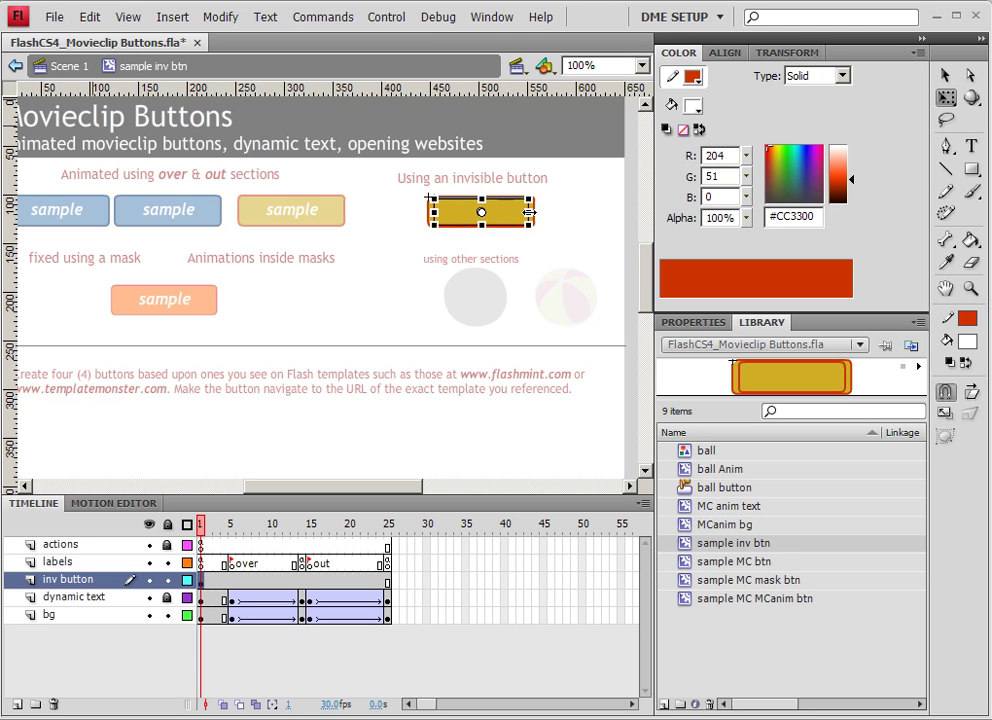
left_click_drag(528, 224, 522, 221)
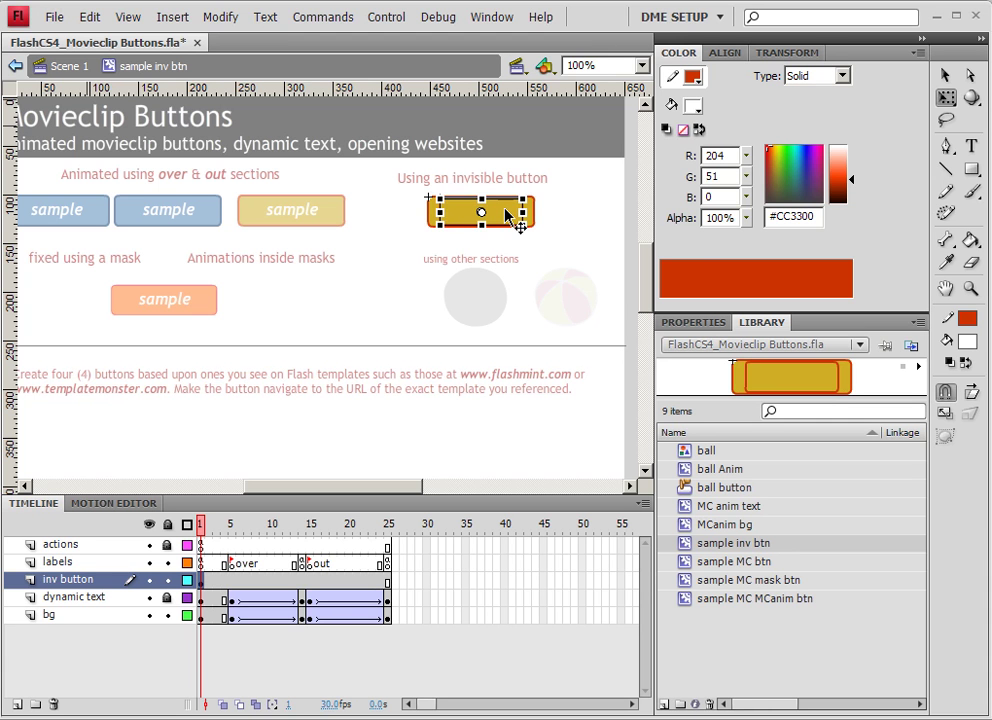
- Convert the selected rectangle into a Button symbol named 'inv btn'
right_click(506, 213)
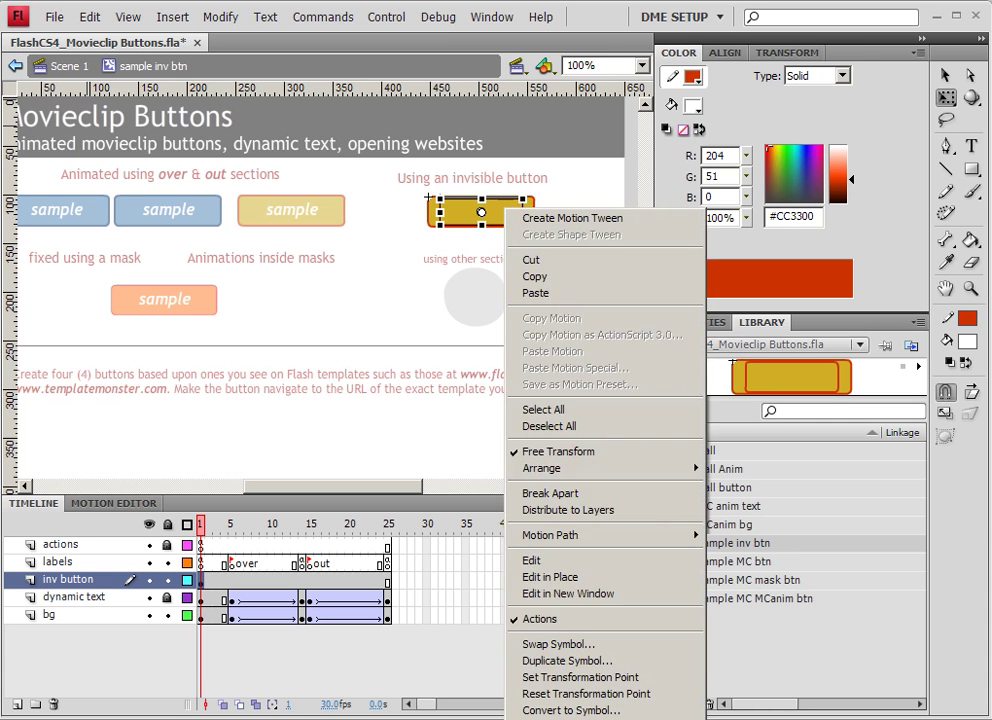
left_click(480, 270)
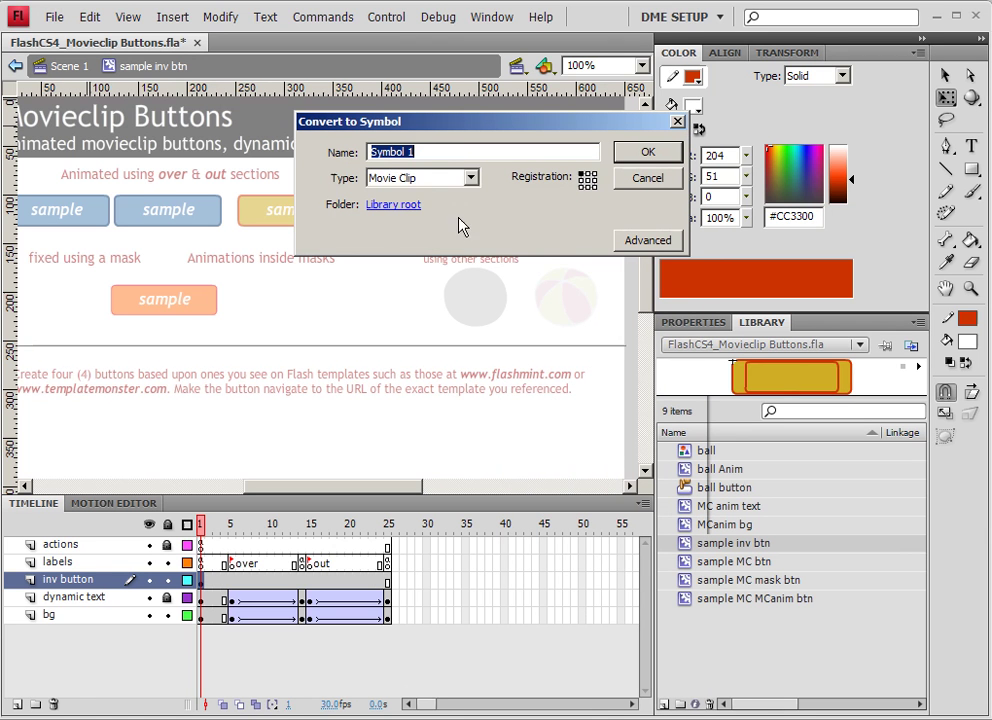
left_click(415, 178)
left_click(395, 197)
left_click_drag(434, 155, 343, 155)
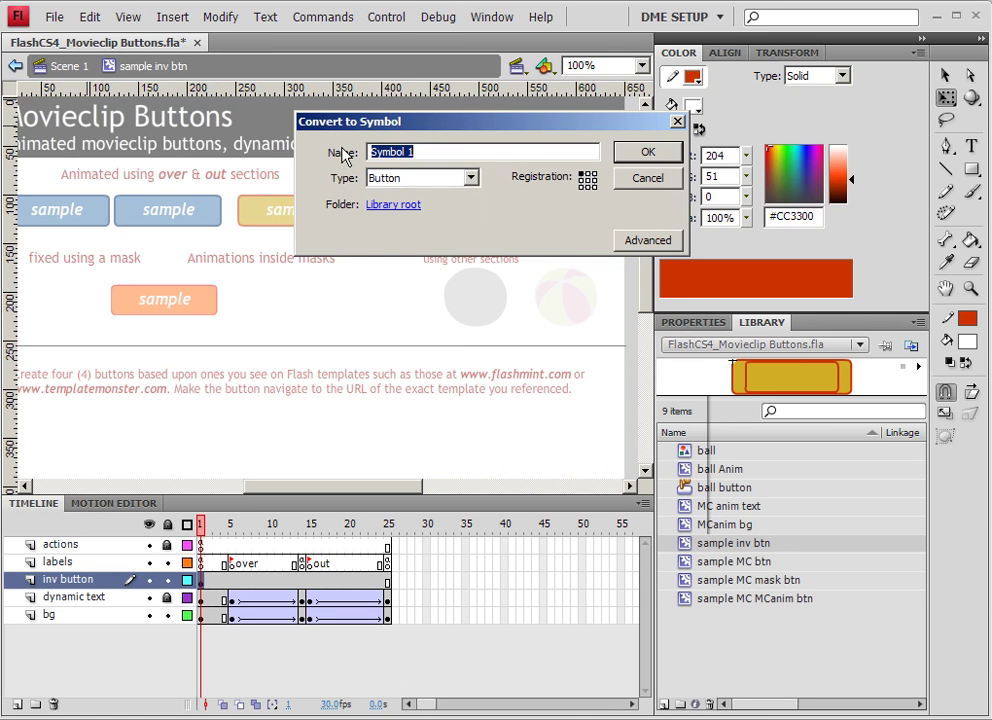
type("inv btn")
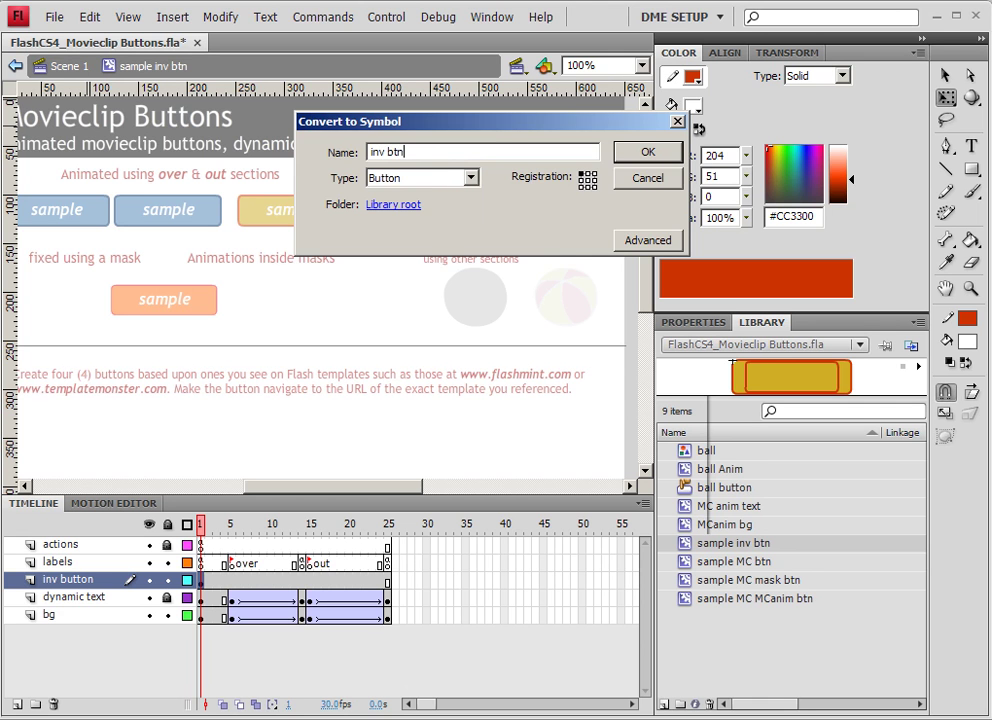
key("Return")
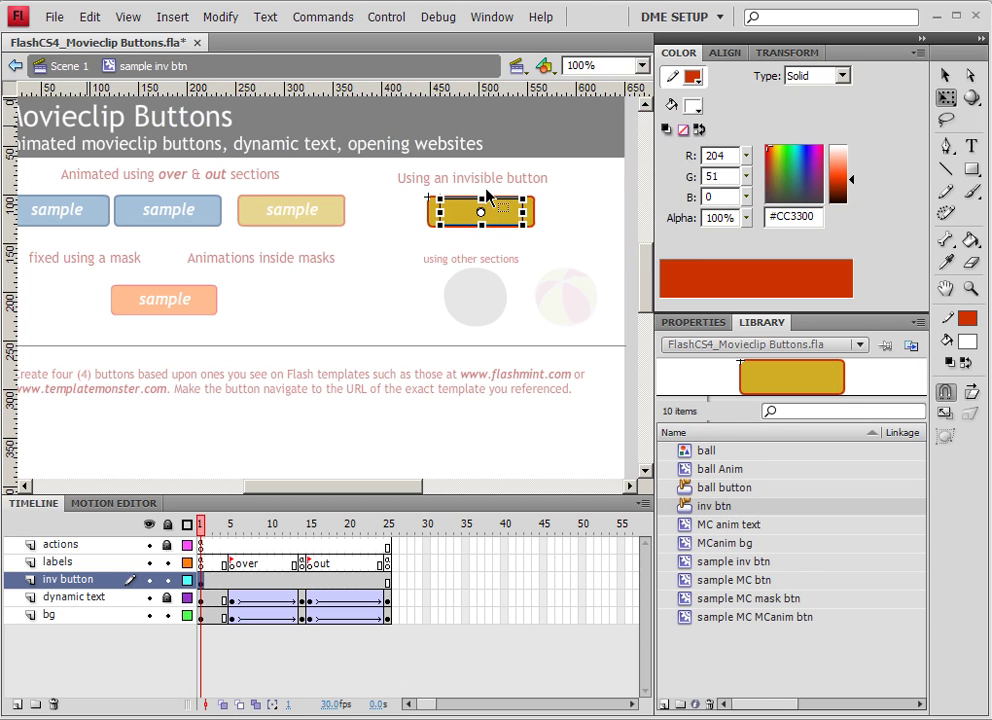
- Move the inv btn rectangle's keyframe to the Hit frame, then return to sample inv btn
double_click(500, 218)
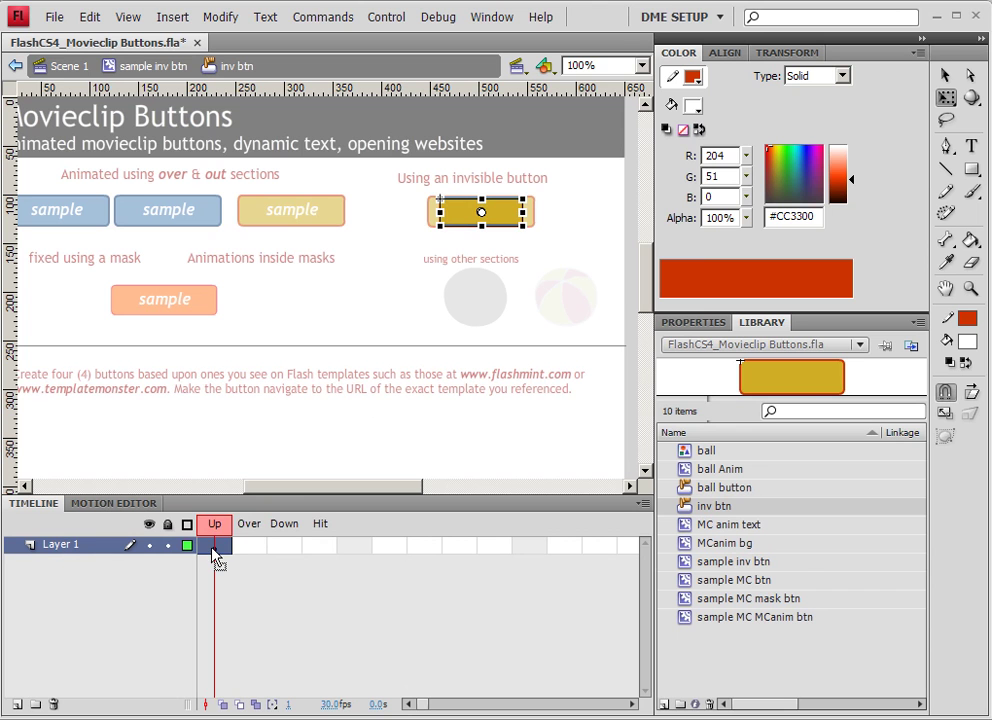
left_click_drag(212, 547, 320, 540)
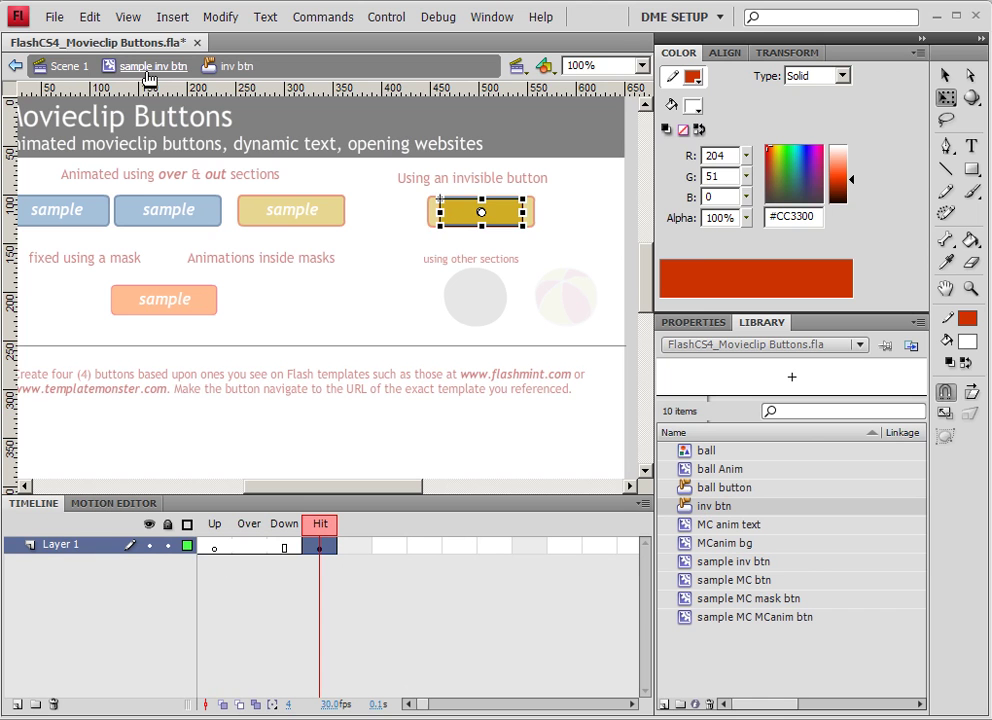
left_click(391, 215)
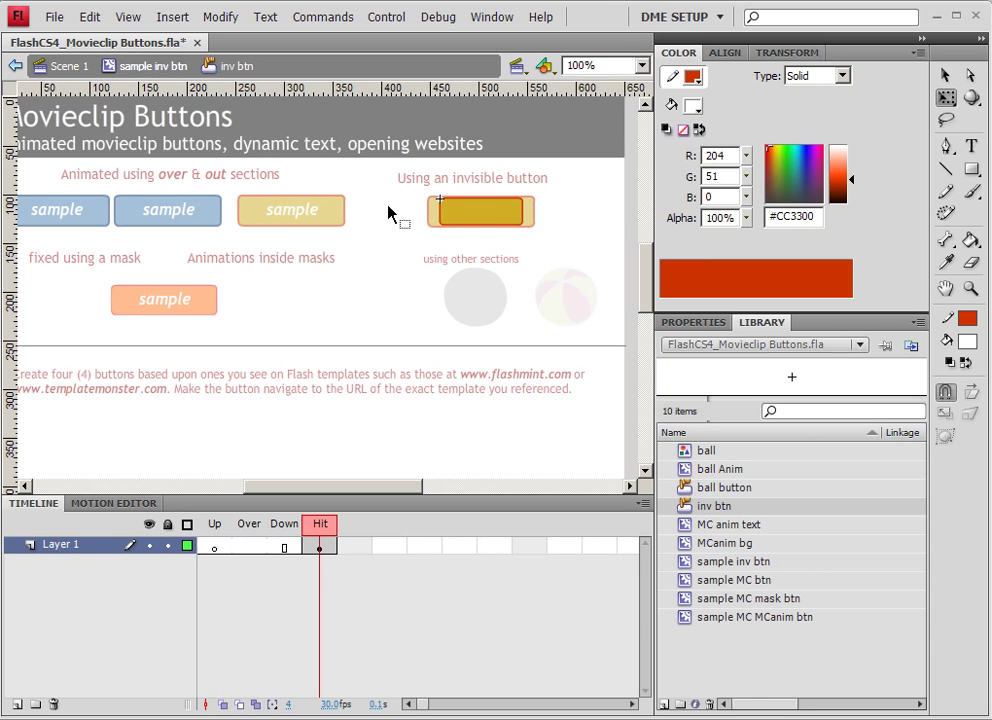
left_click(150, 68)
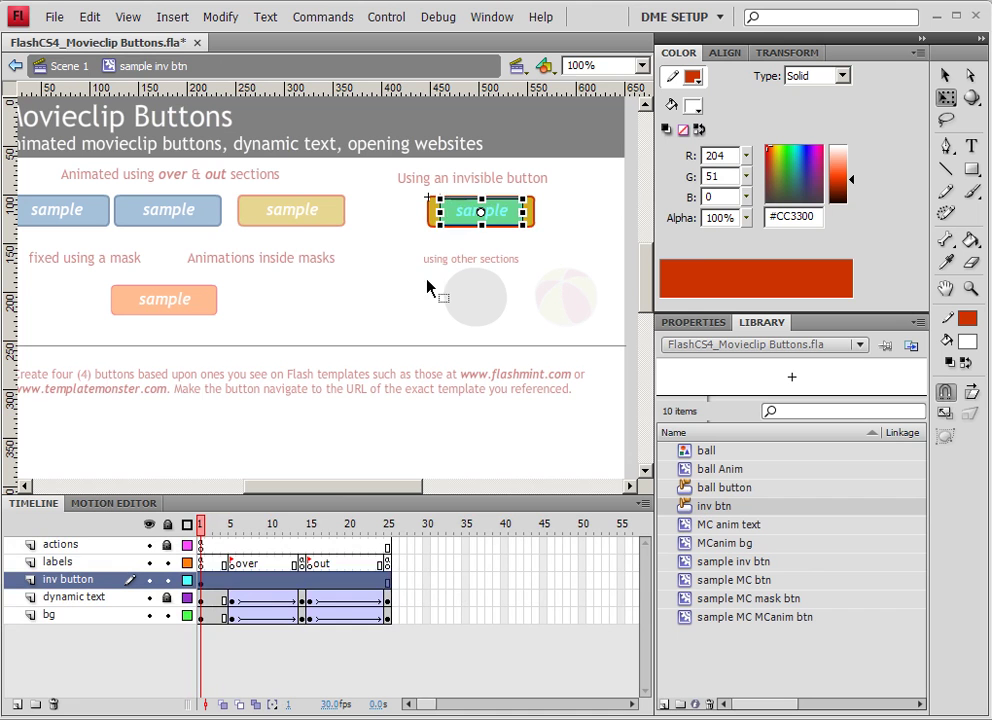
left_click(485, 229)
left_click_drag(221, 525, 201, 526)
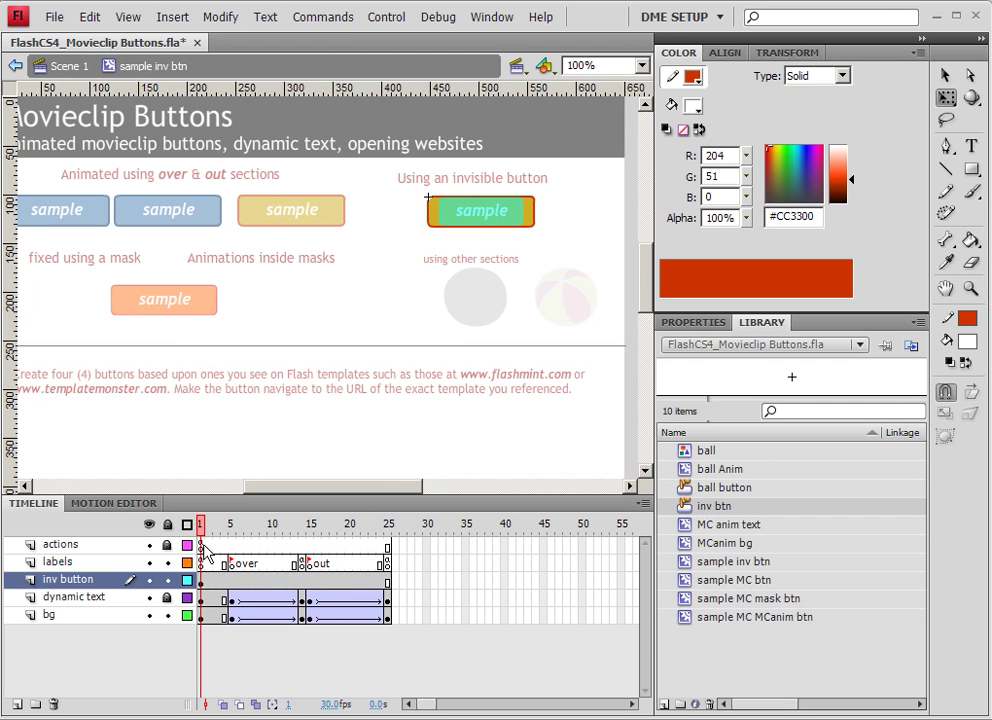
- Delete the first four buttonMode and mouseChildren lines from the actions frame script
left_click(202, 546)
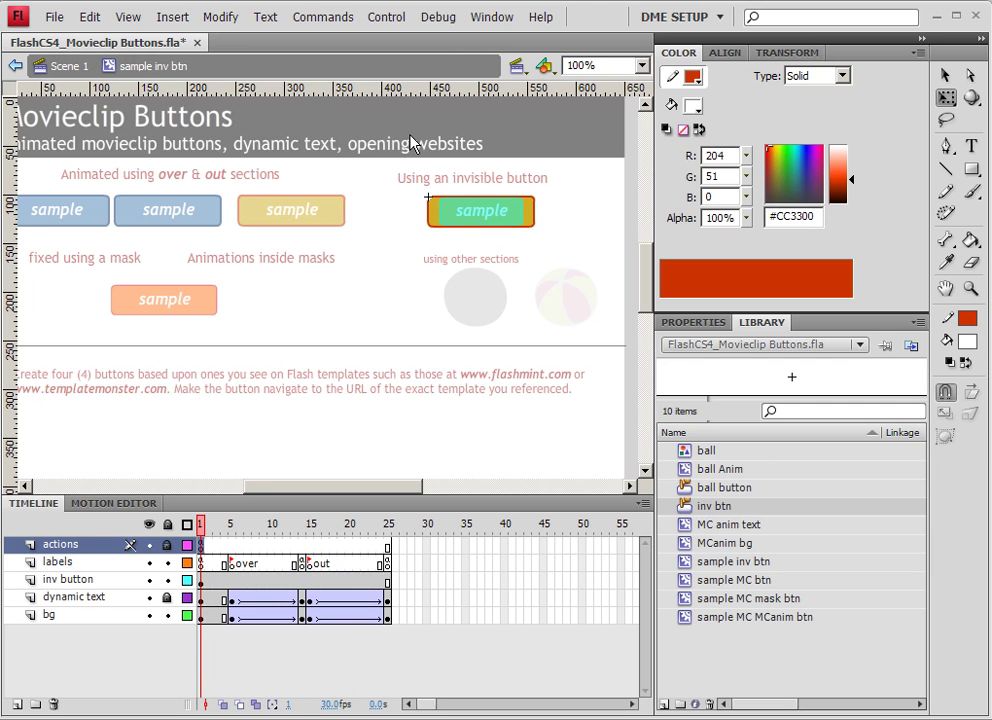
key("F9")
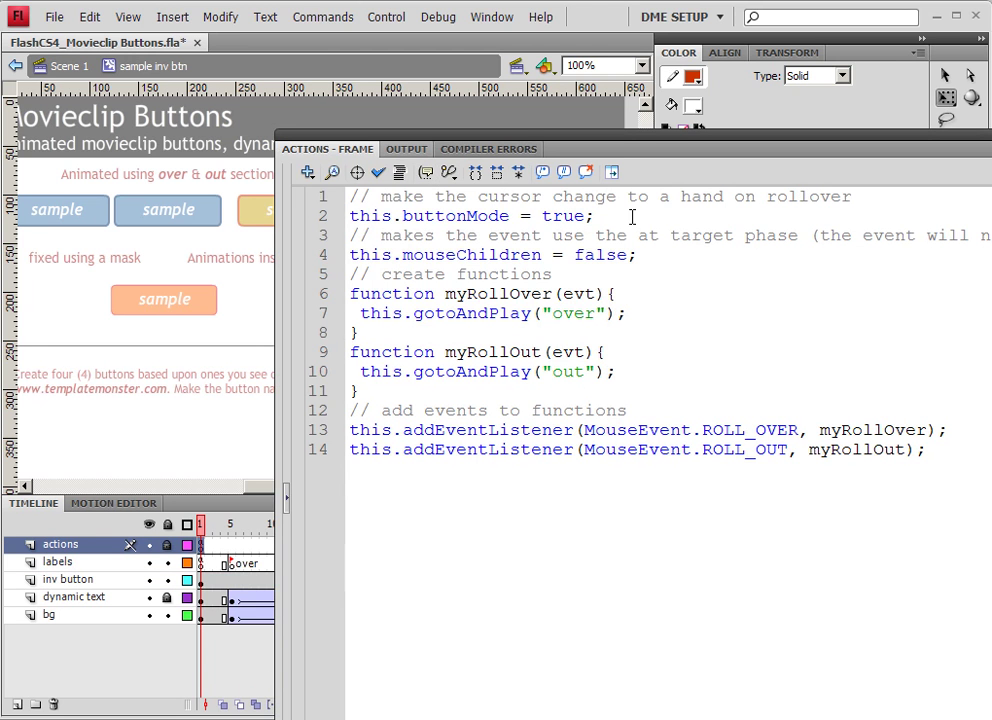
left_click_drag(632, 217, 297, 216)
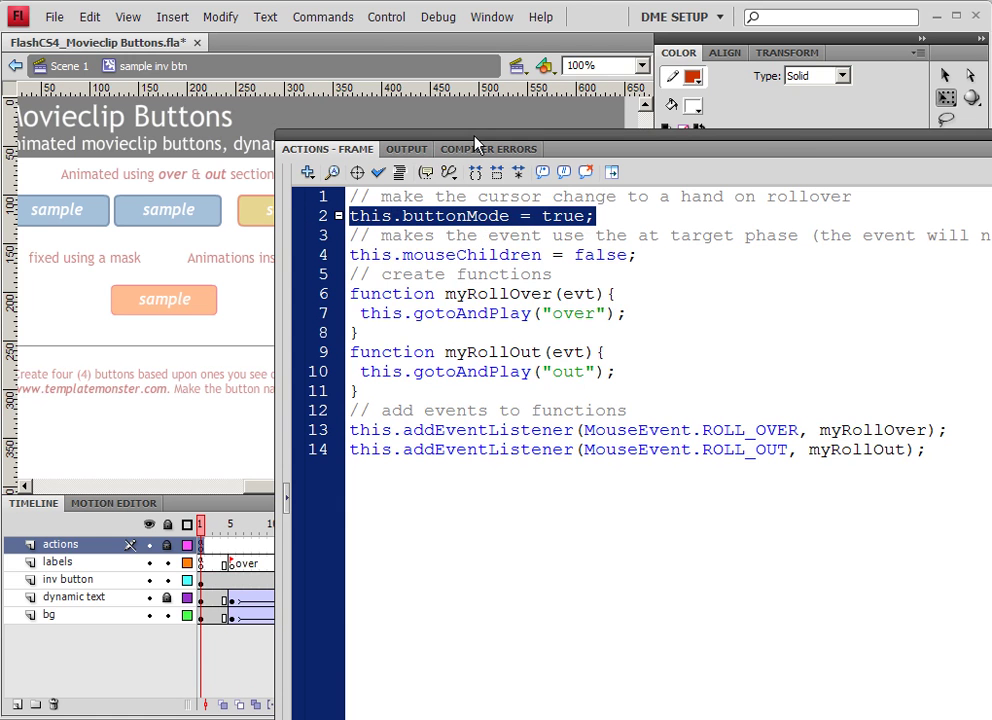
left_click_drag(472, 144, 462, 298)
key("F9")
key("F9")
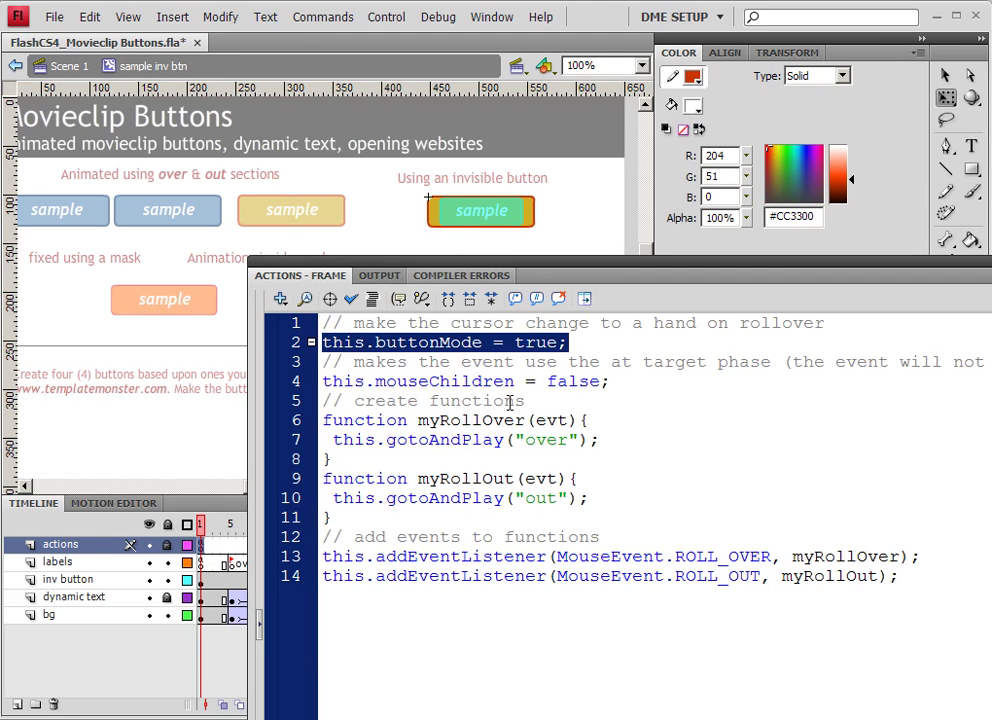
left_click_drag(625, 380, 318, 323)
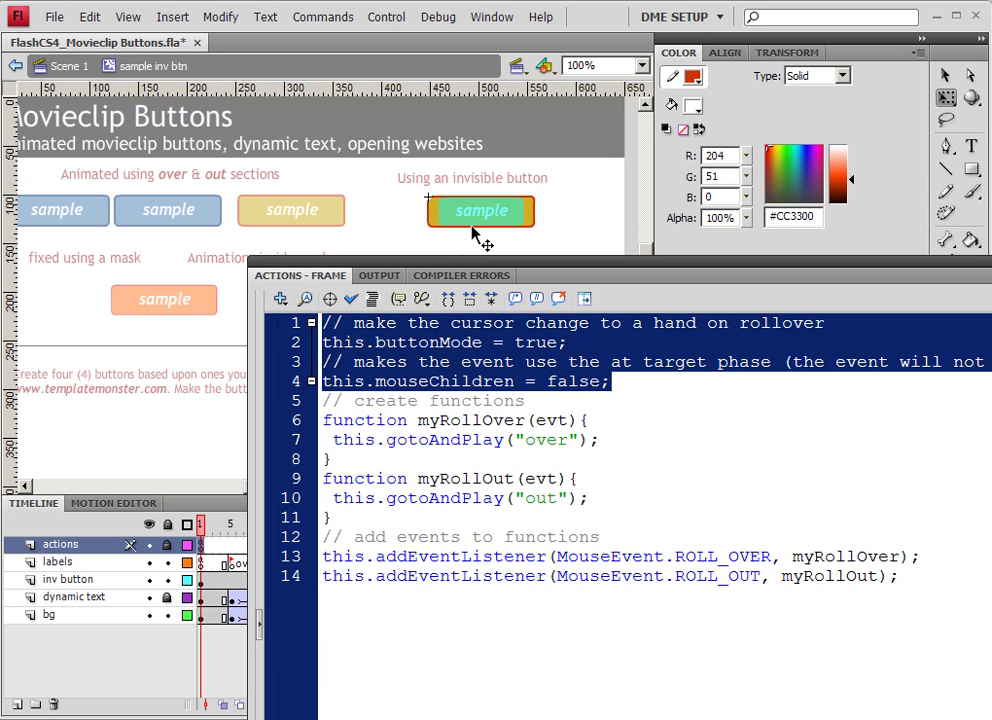
key("Delete")
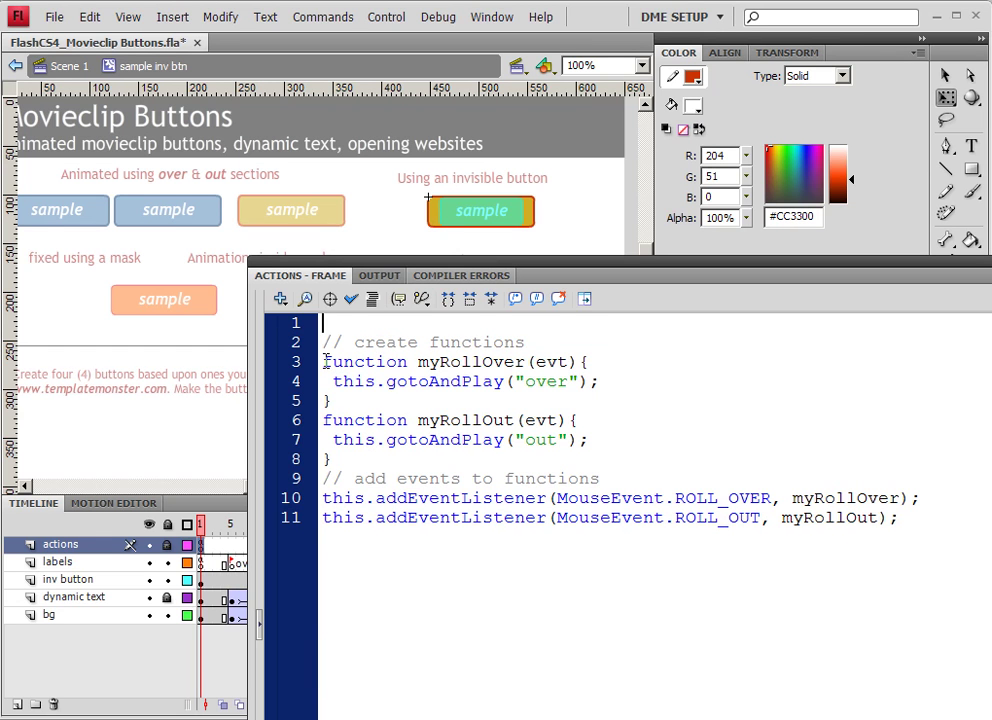
- Review the remaining myRollOver and myRollOut functions and listeners, then close the Actions panel
left_click_drag(322, 361, 572, 381)
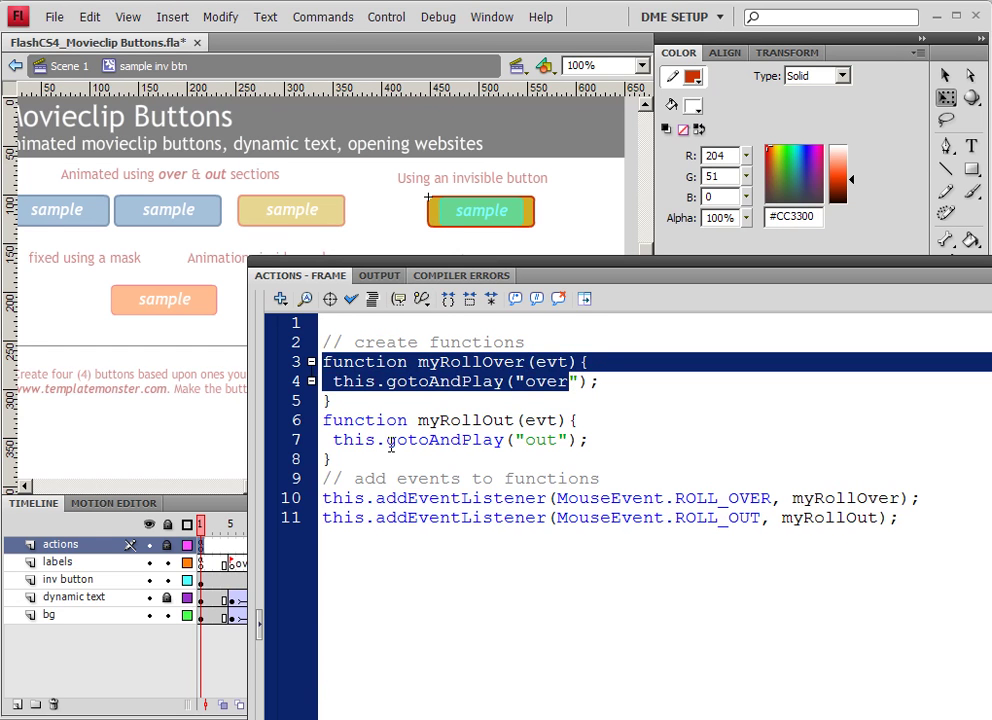
left_click_drag(322, 420, 477, 478)
left_click(477, 478)
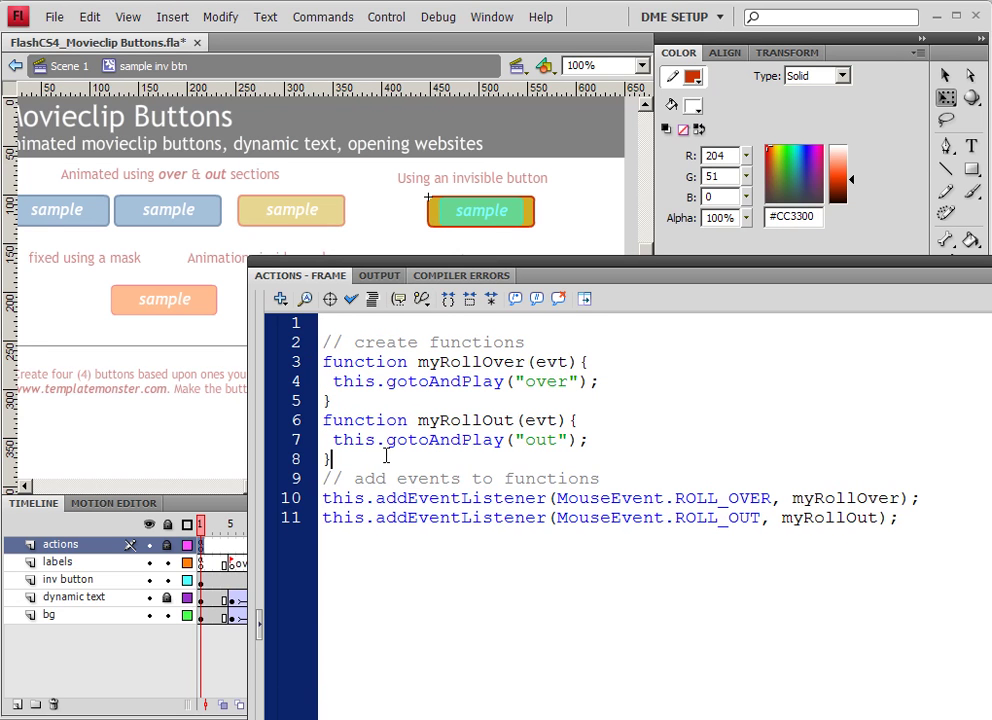
left_click(386, 456)
left_click_drag(366, 498, 322, 497)
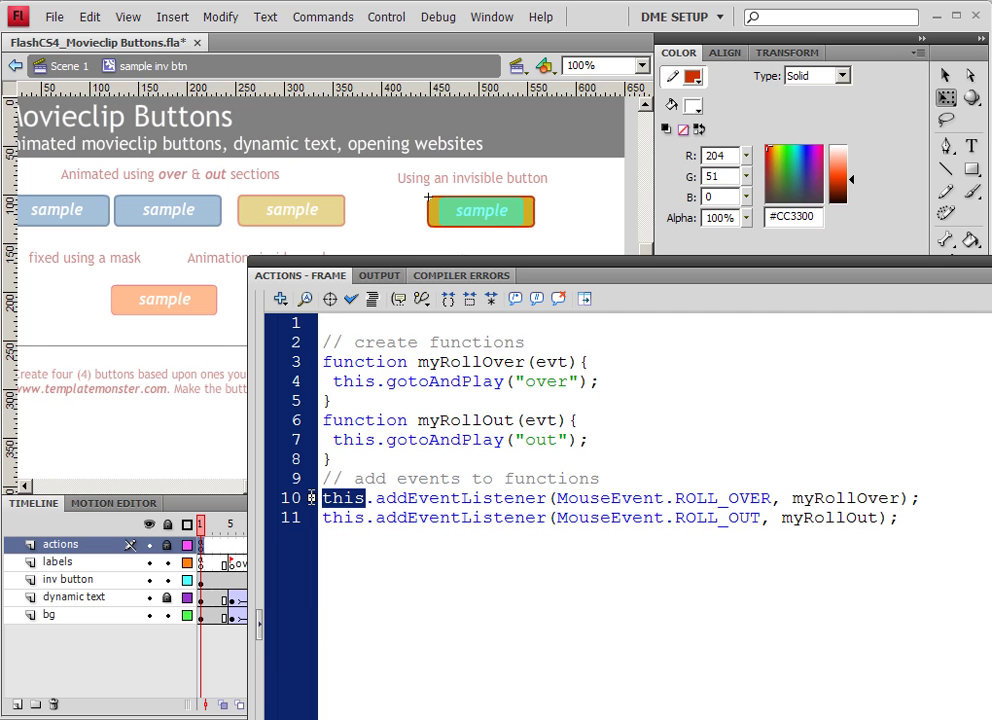
left_click(467, 213)
key("F9")
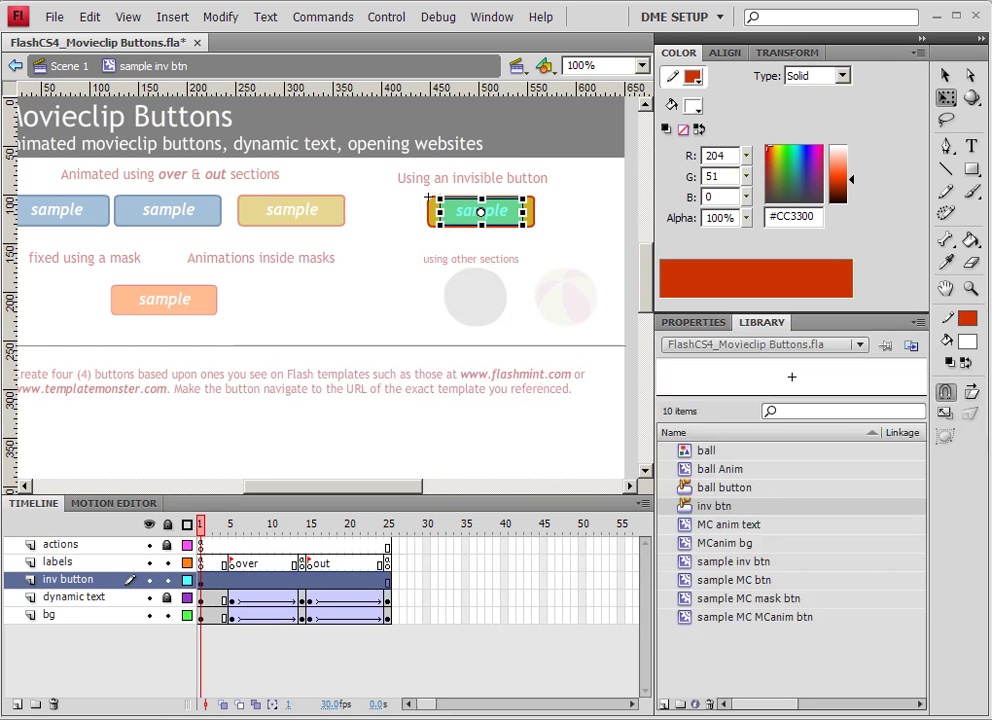
- Set the invisible button's instance name to 'inv_btn' and bring up the Actions panel
left_click(693, 322)
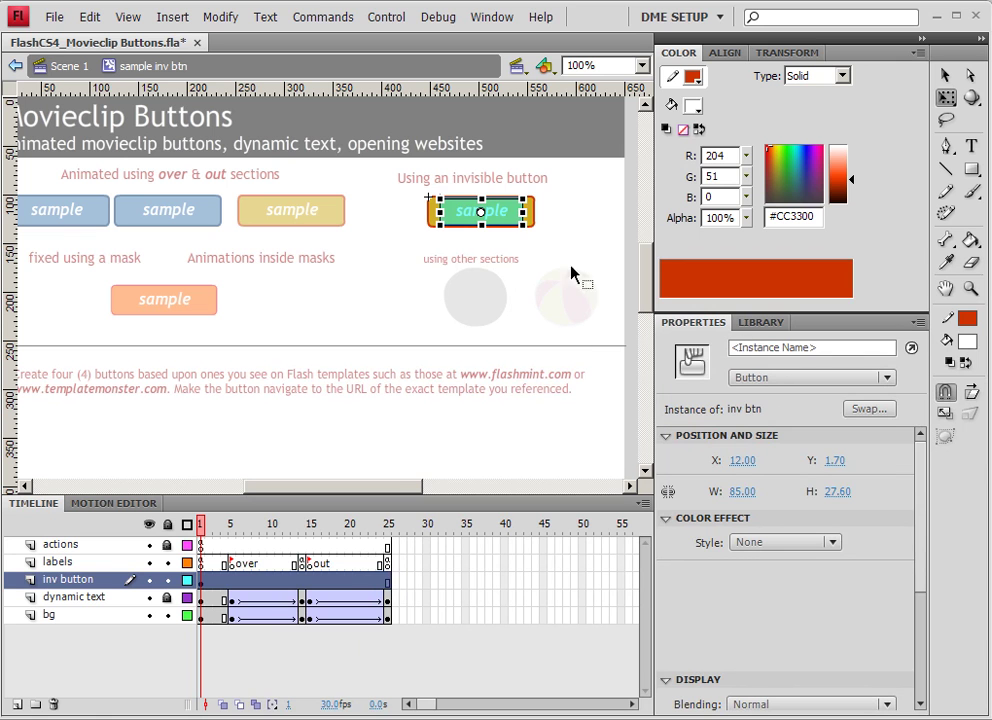
left_click(749, 346)
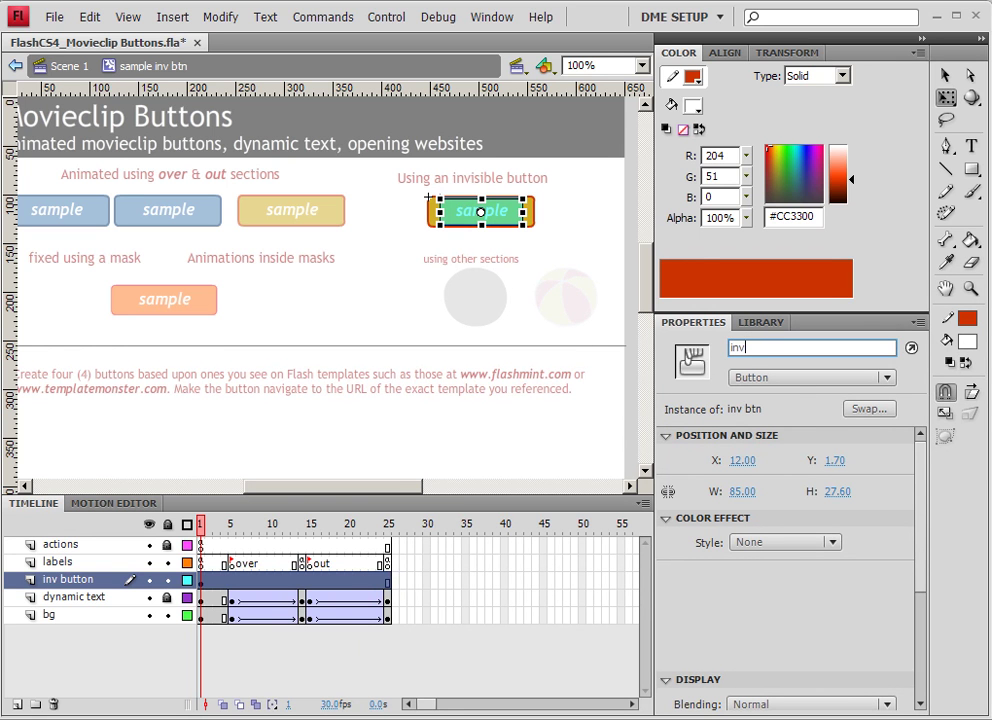
key("Return")
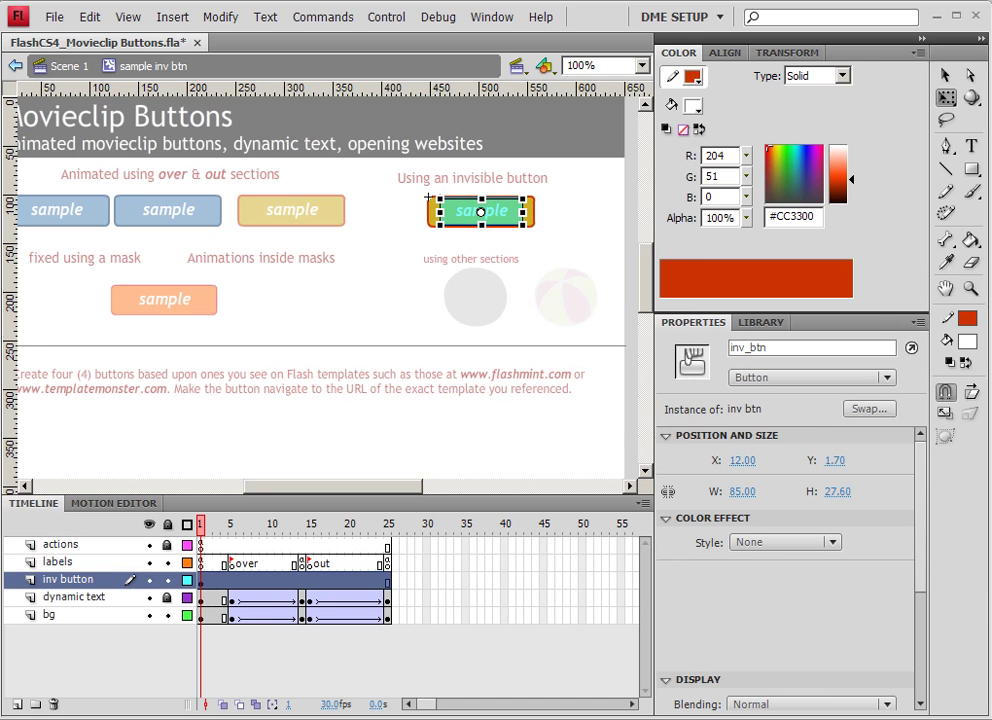
key("F9")
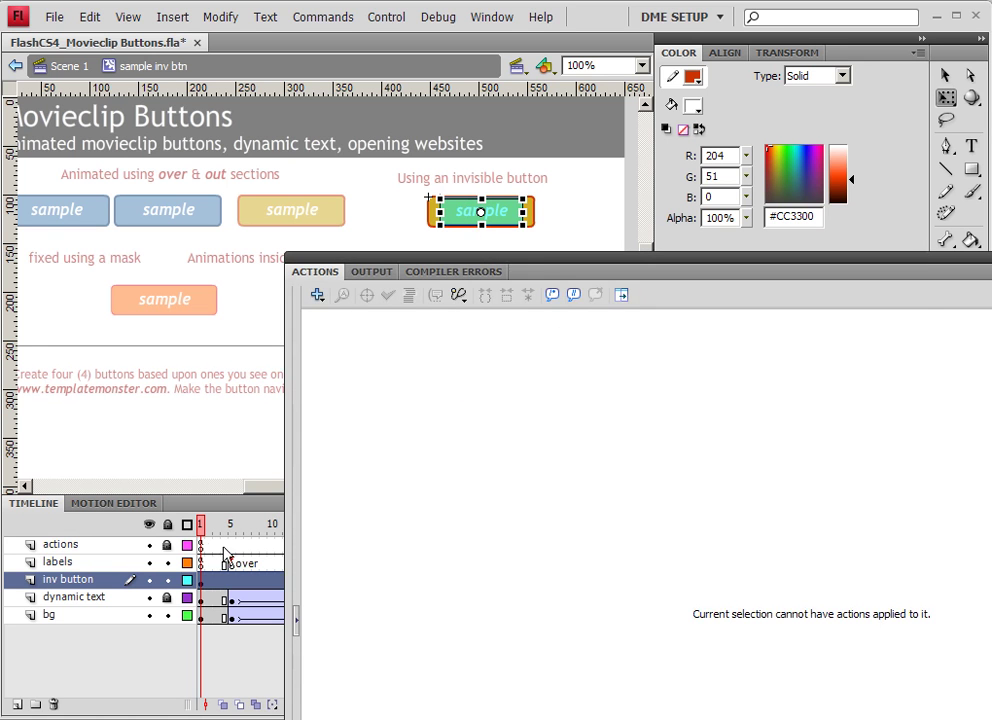
- Insert 'inv_btn.' after 'this.' in the listener lines and delete the empty first line
left_click(212, 547)
left_click(403, 495)
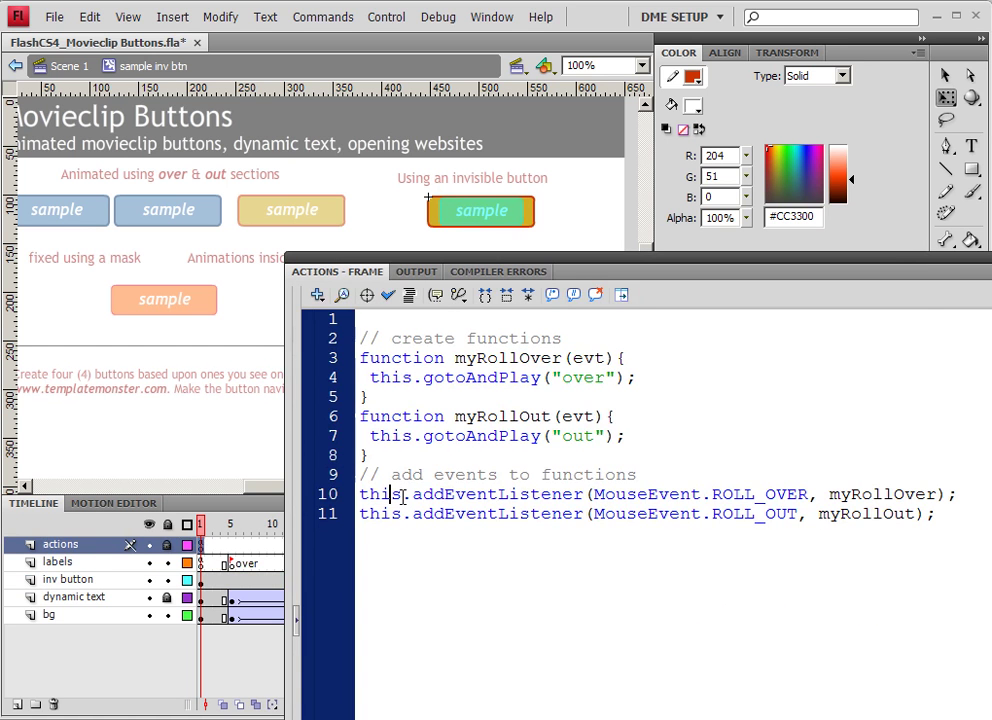
type(".inv_")
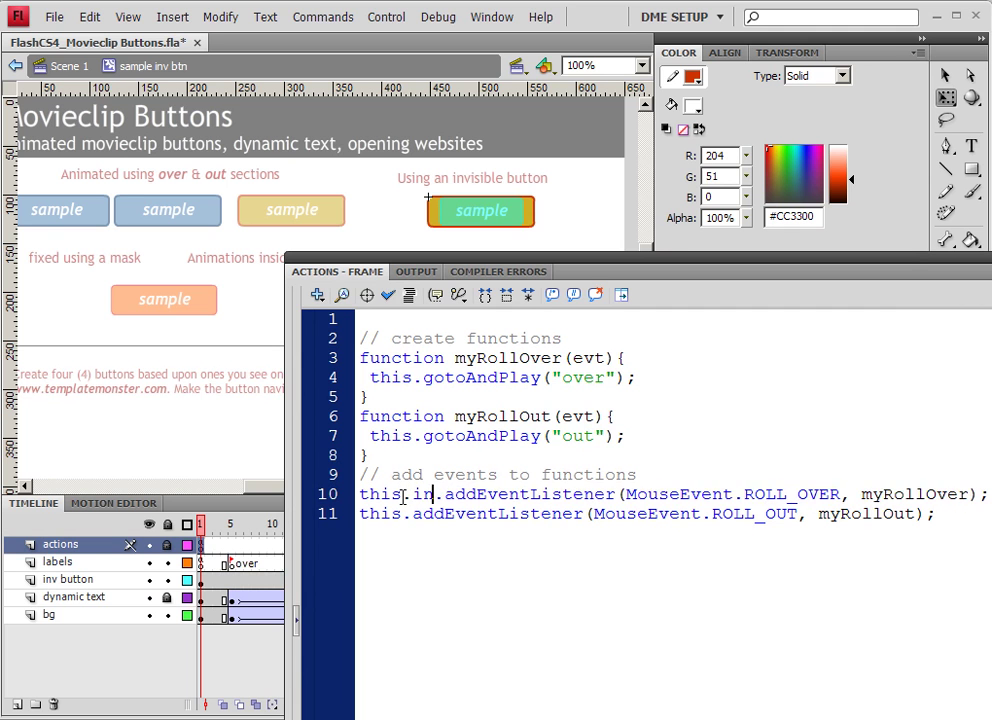
type("btn")
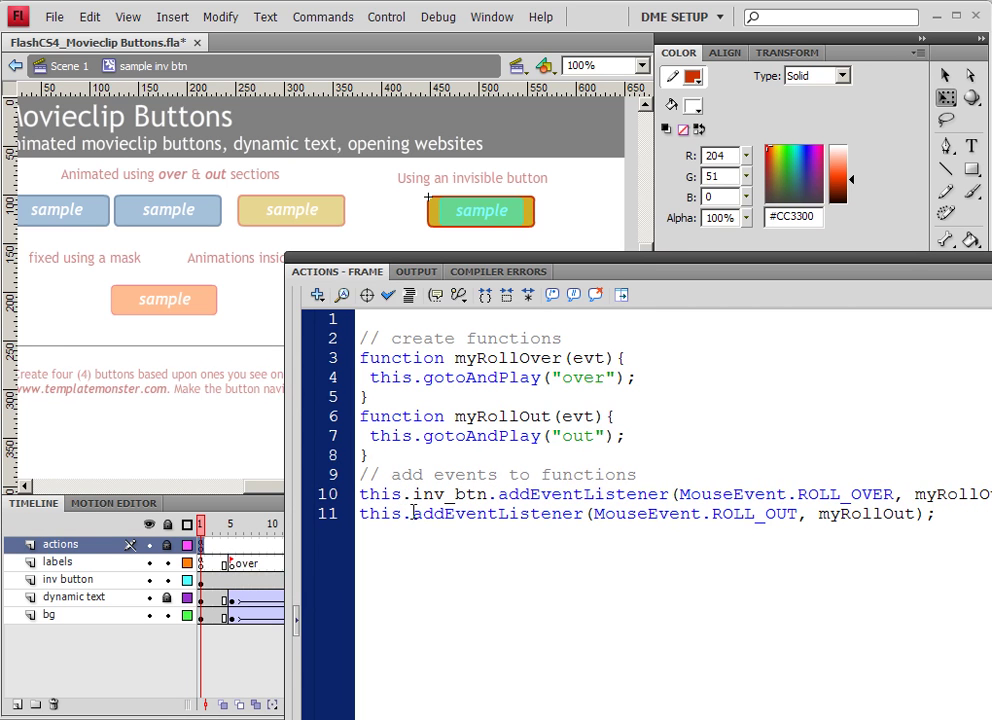
type("inv_b")
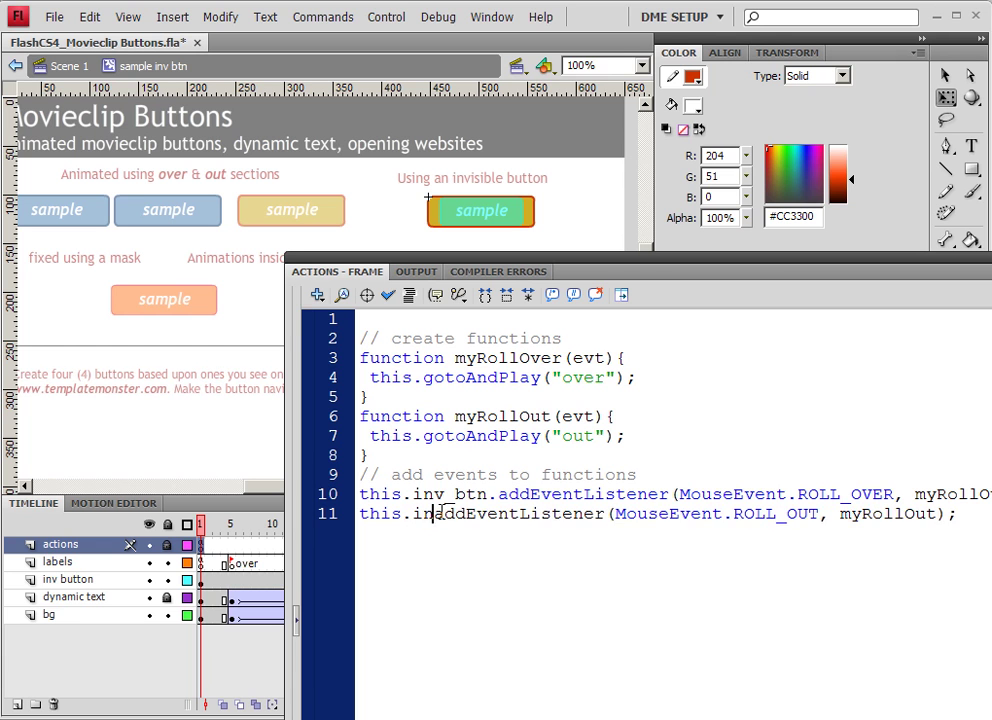
type("tn.")
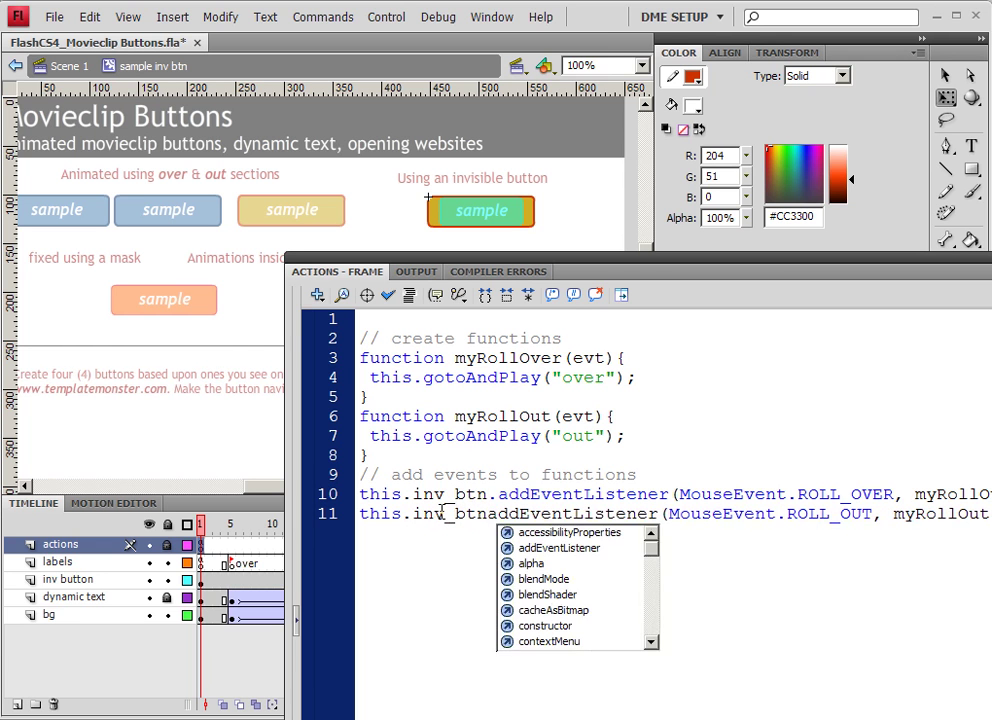
key("Escape")
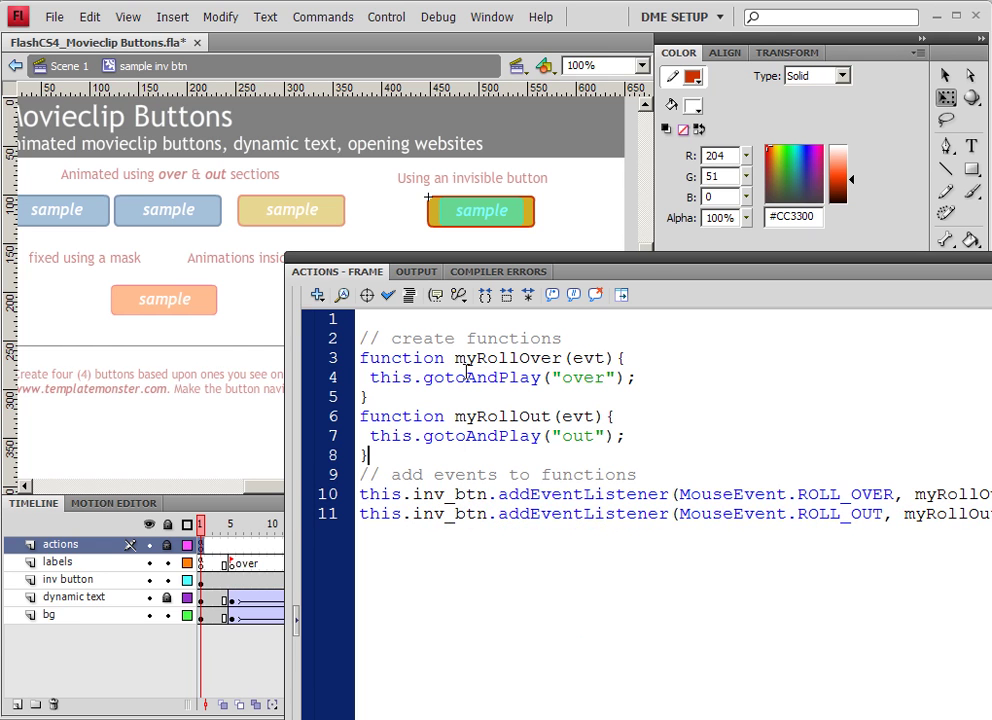
left_click(349, 318)
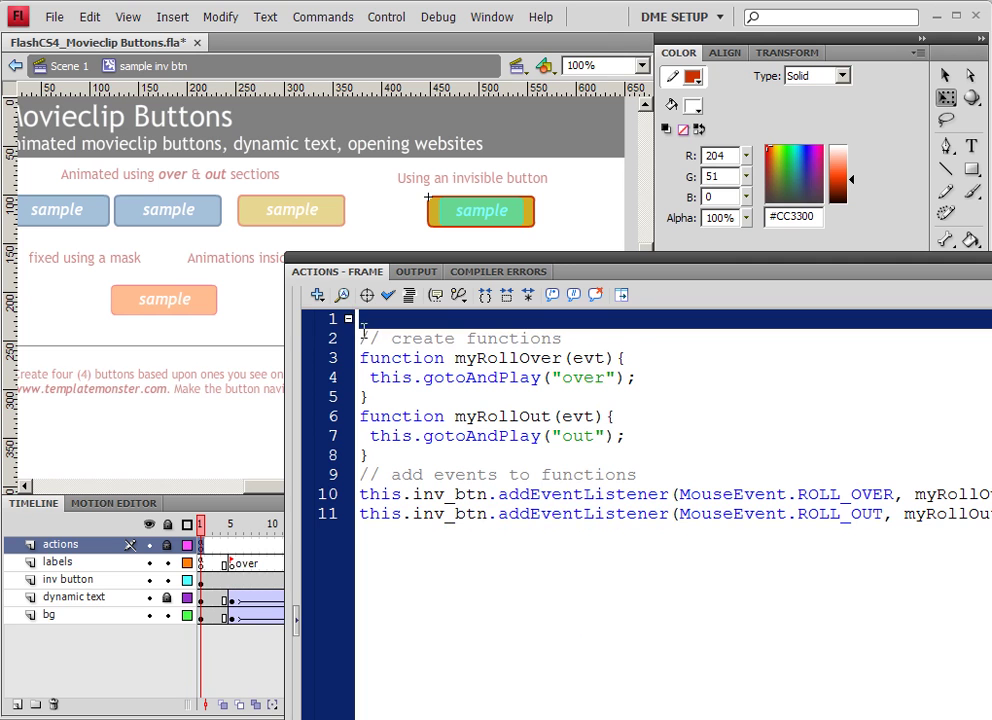
key("Delete")
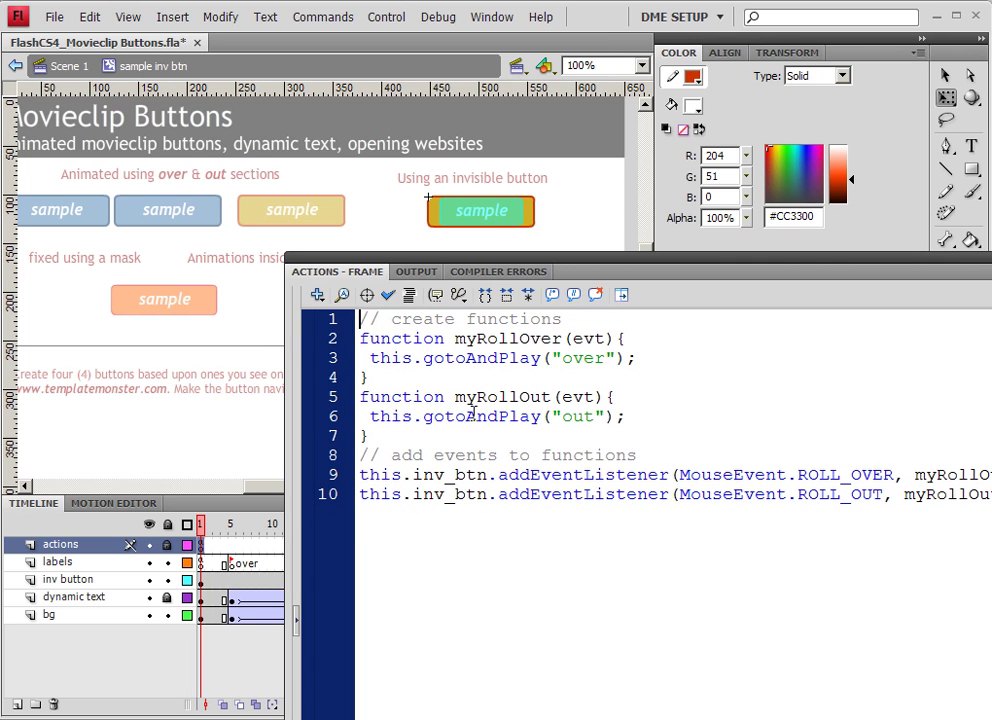
- Check the this.inv_btn references and the gotoAndPlay call in the script
left_click_drag(360, 474, 660, 483)
left_click(437, 476)
left_click_drag(370, 357, 425, 357)
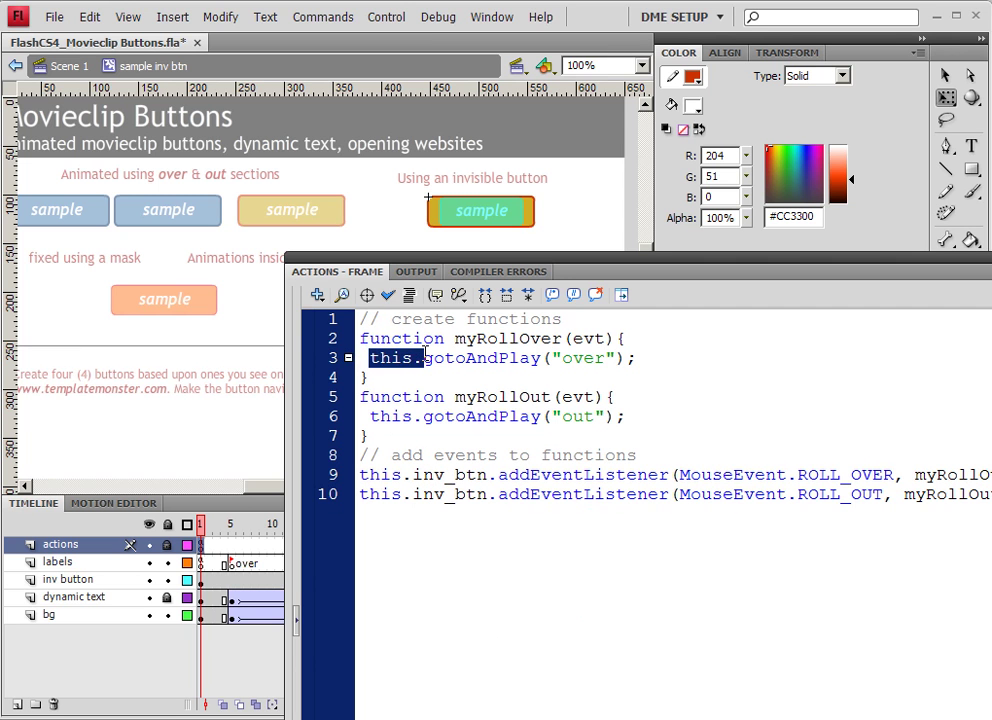
left_click_drag(380, 474, 491, 474)
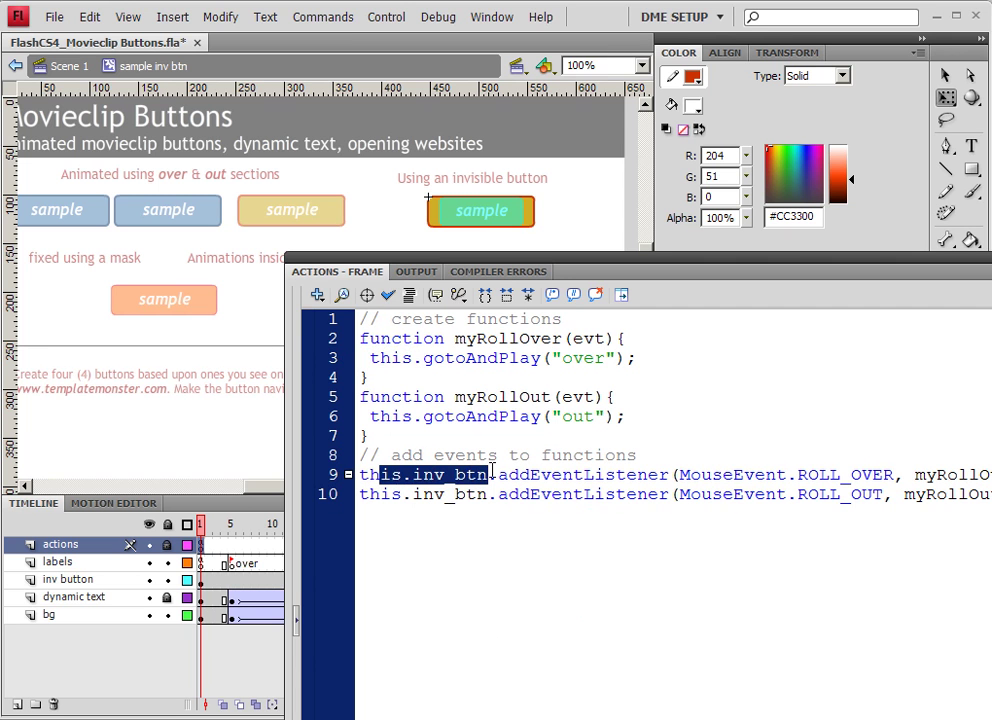
left_click_drag(371, 357, 597, 357)
left_click(577, 430)
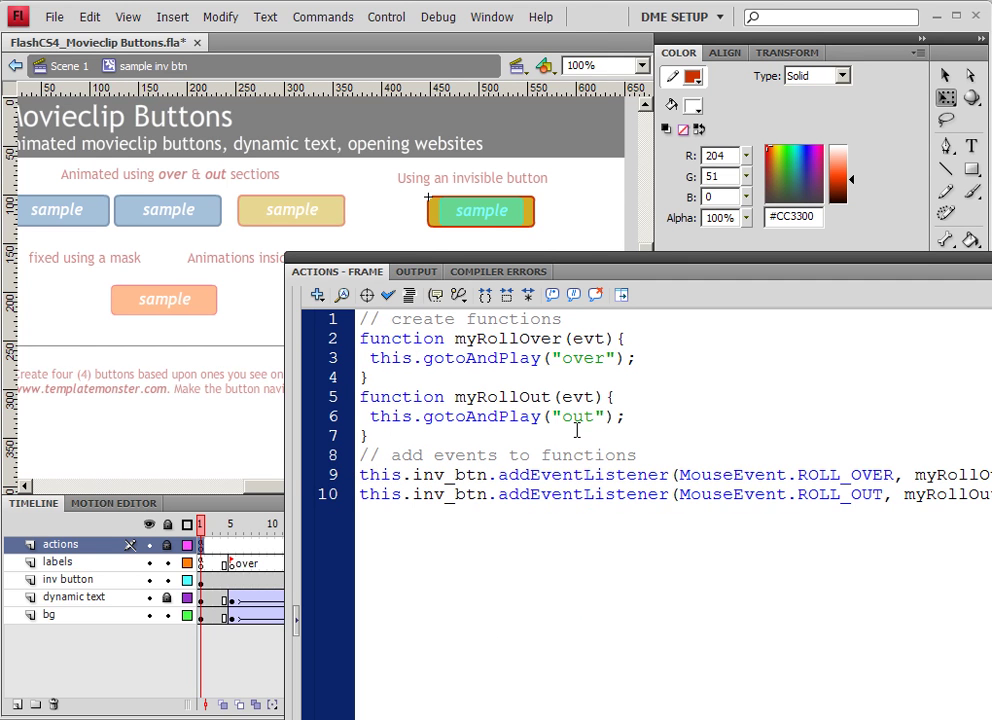
- Test the movie to check that the invisible-button sample turns green on rollover
left_click(387, 27)
left_click(437, 141)
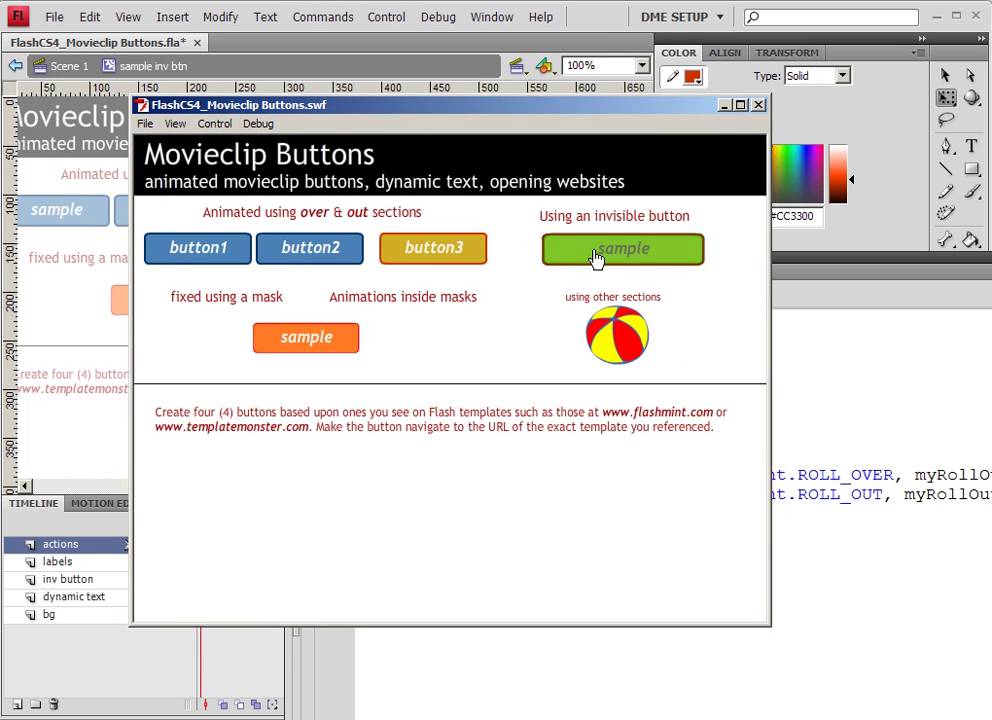
- Close the test SWF window and the Actions panel, returning to Scene 1's stage
left_click(758, 104)
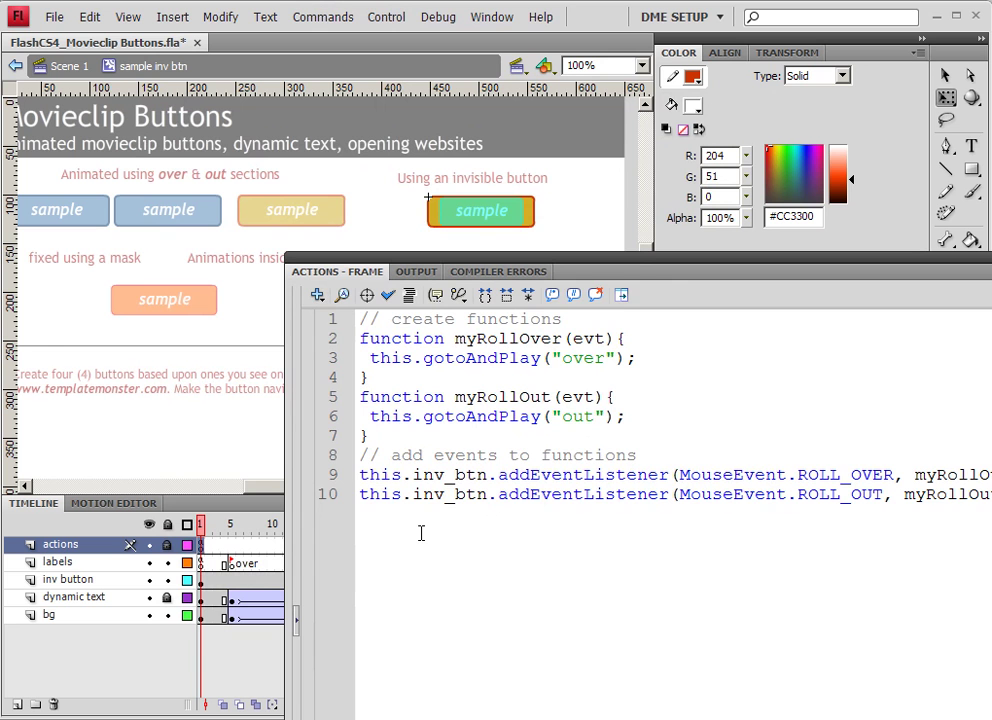
left_click_drag(937, 525, 345, 318)
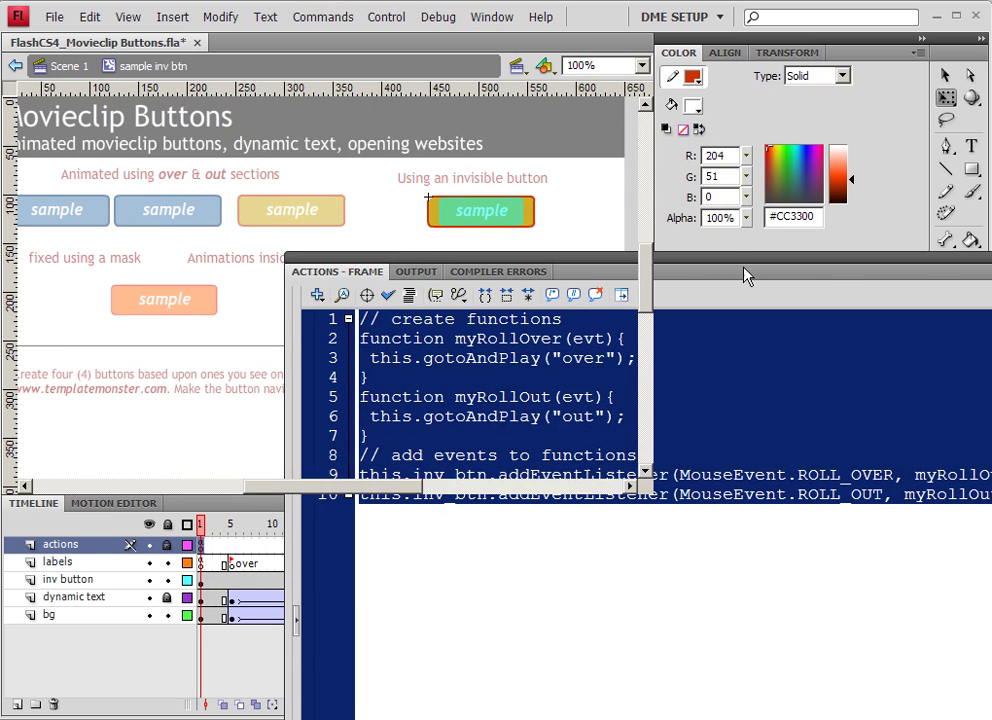
left_click(984, 258)
left_click(404, 309)
- Open the ball_btn movie clip on the stage for editing
double_click(404, 309)
left_click(456, 310)
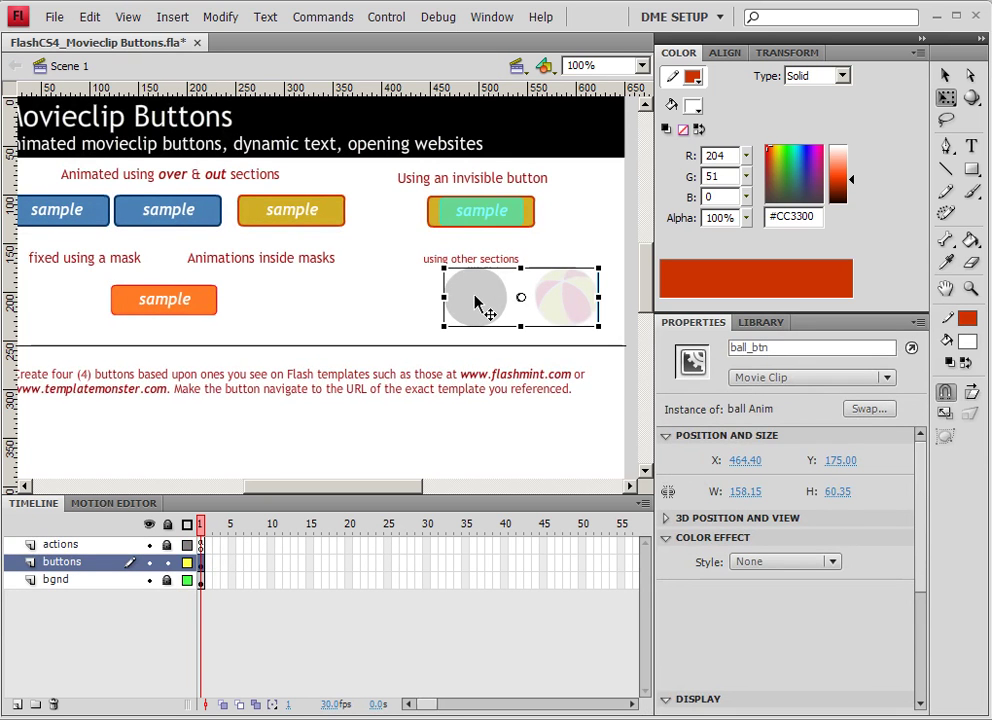
double_click(477, 303)
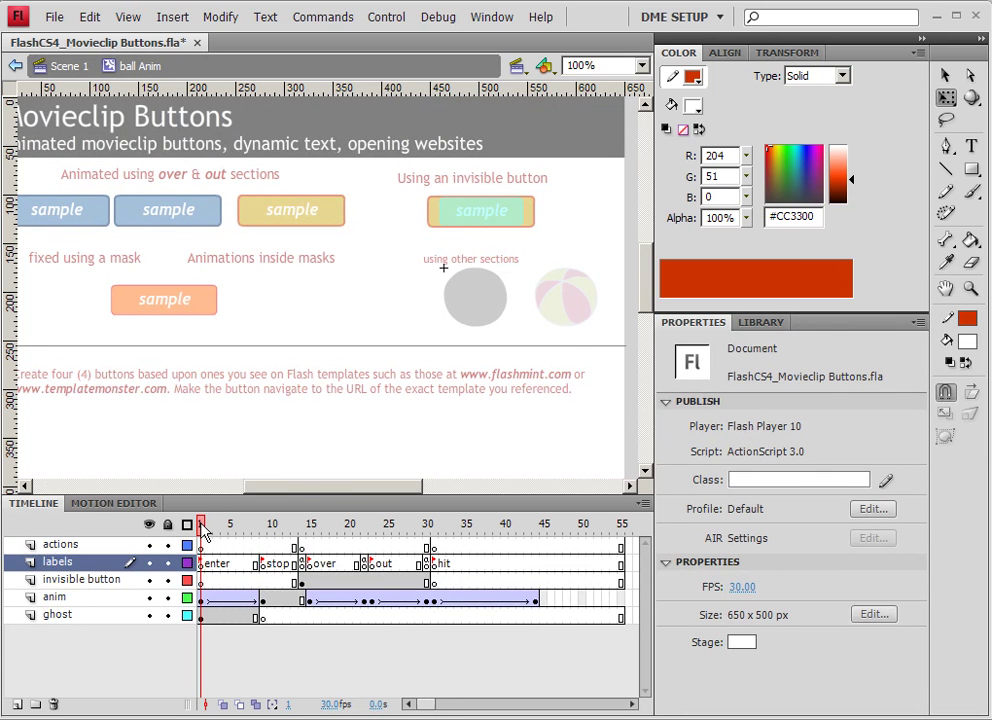
- Scrub the ball animation and check the invisible button's instance name, inv_btn
mouse_move(204, 533)
left_mouse_down()
mouse_move(560, 528)
mouse_move(196, 537)
left_mouse_up()
left_click_drag(198, 537, 307, 538)
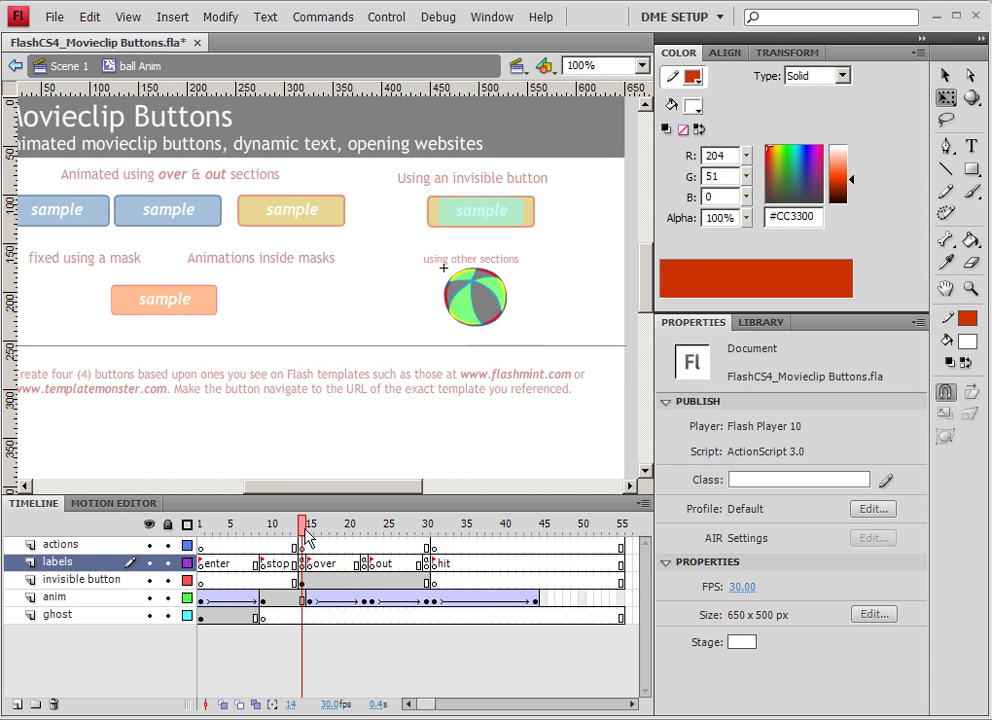
left_click(302, 580)
left_click(498, 318)
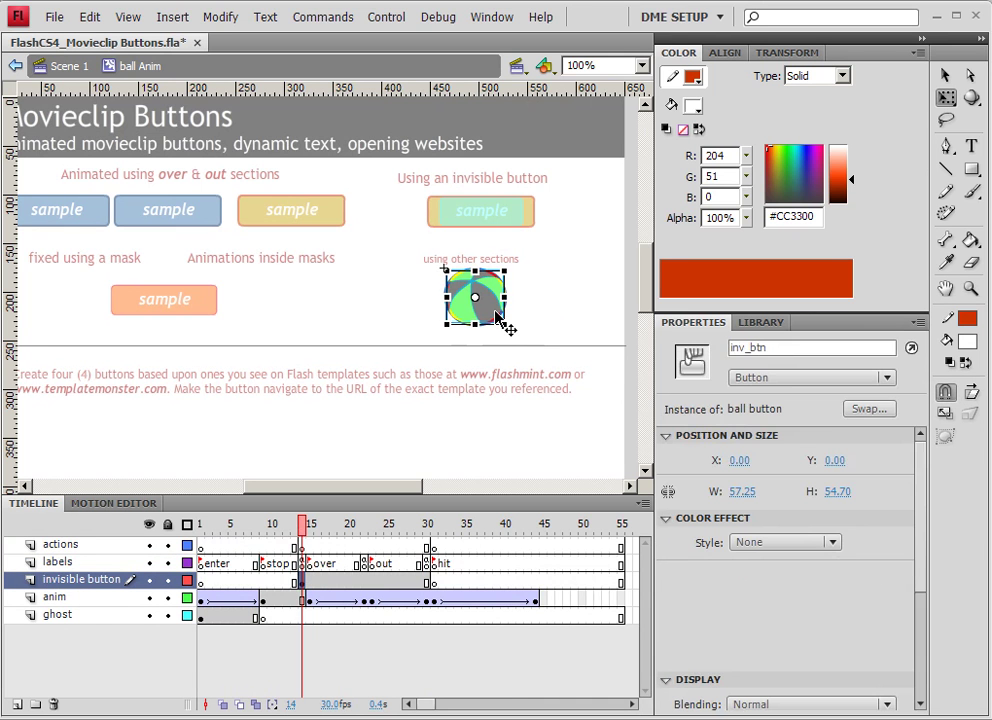
double_click(784, 349)
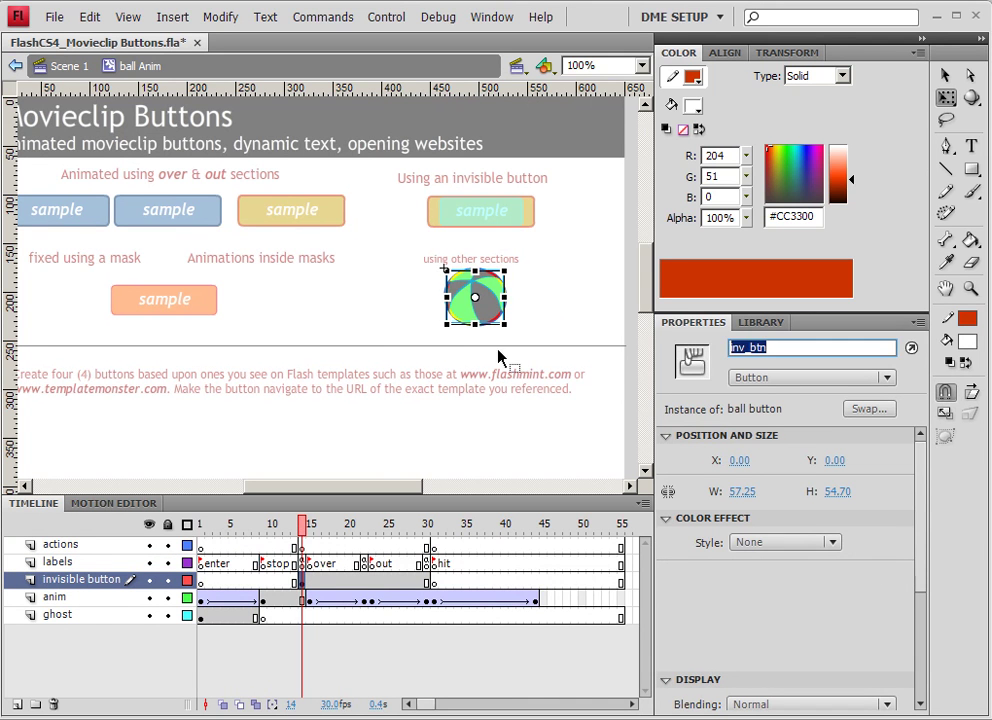
left_click(365, 250)
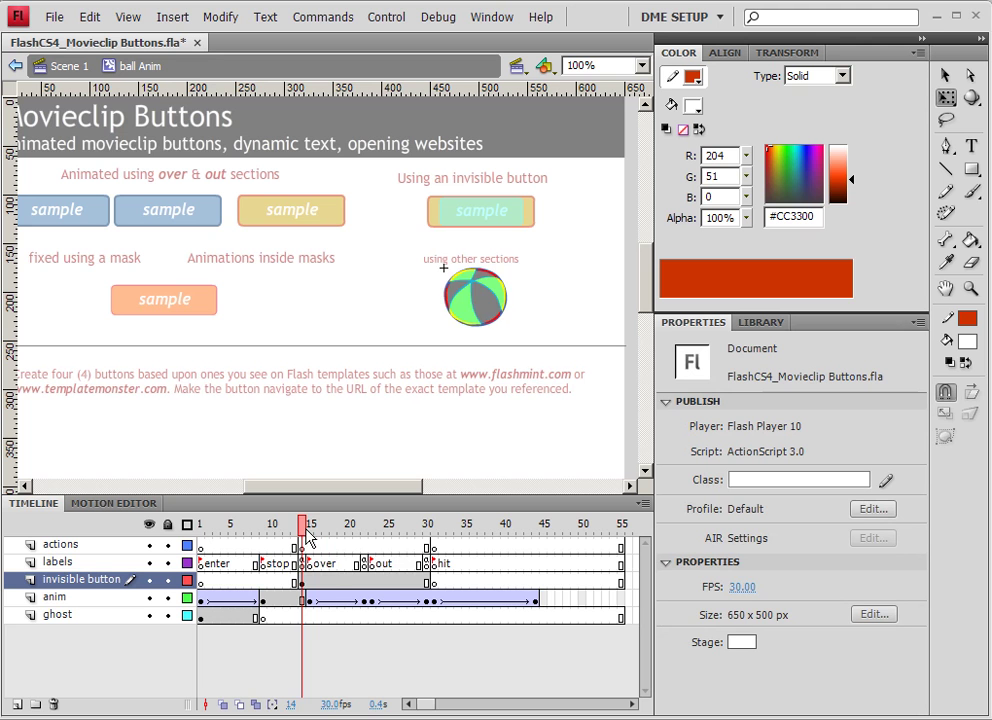
- Scrub the ball animation through to frame 31 on the actions layer
left_click_drag(304, 532, 627, 537)
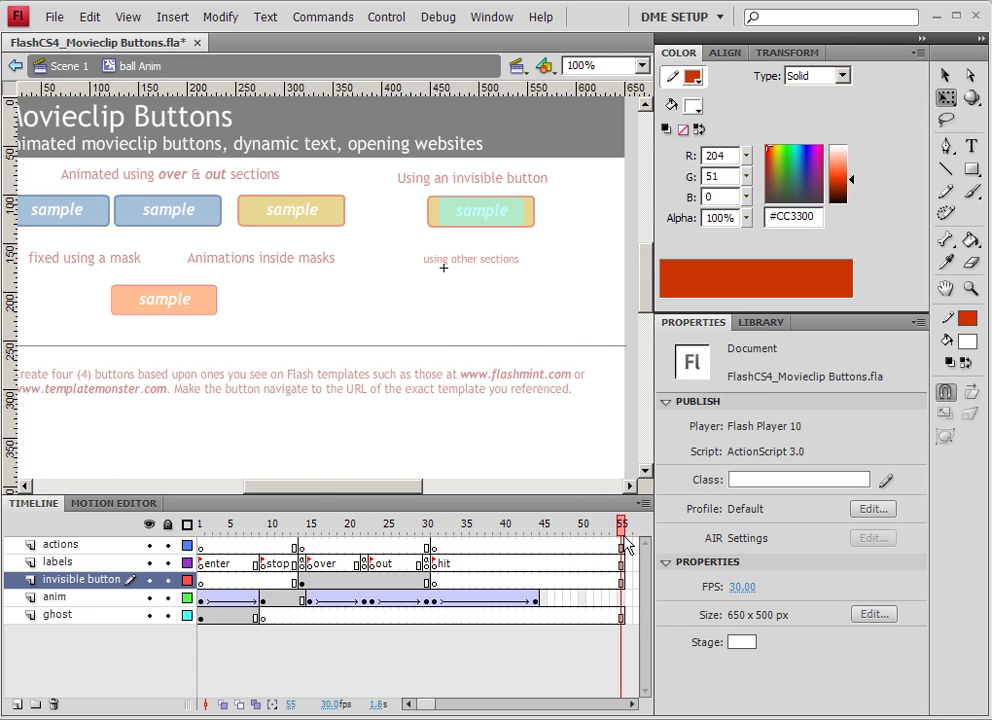
left_click_drag(201, 526, 303, 533)
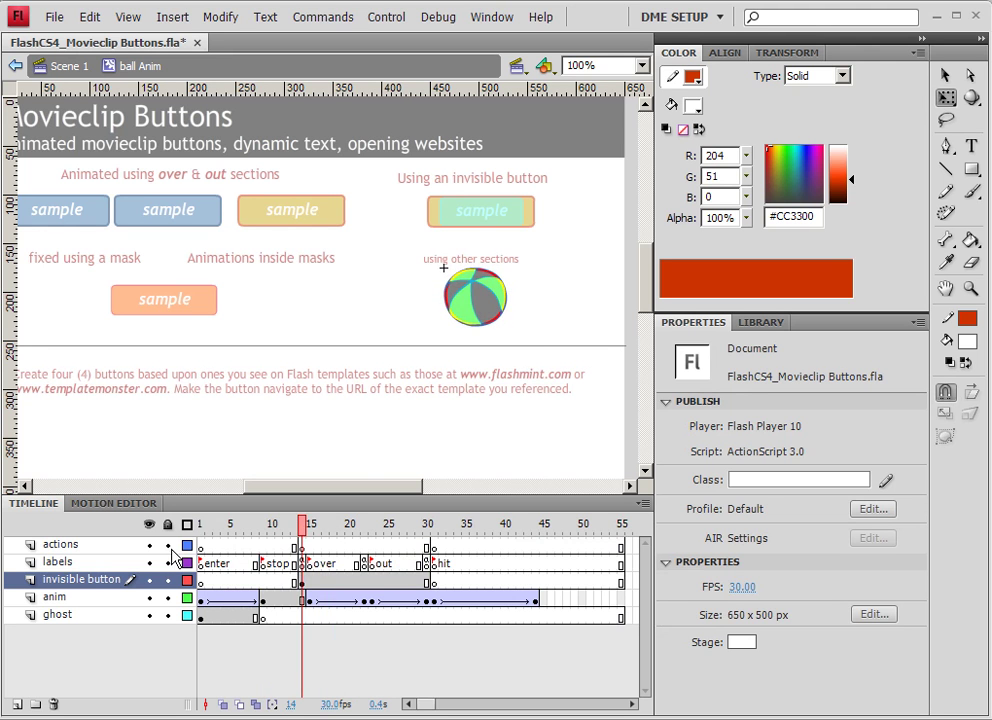
left_click(302, 547)
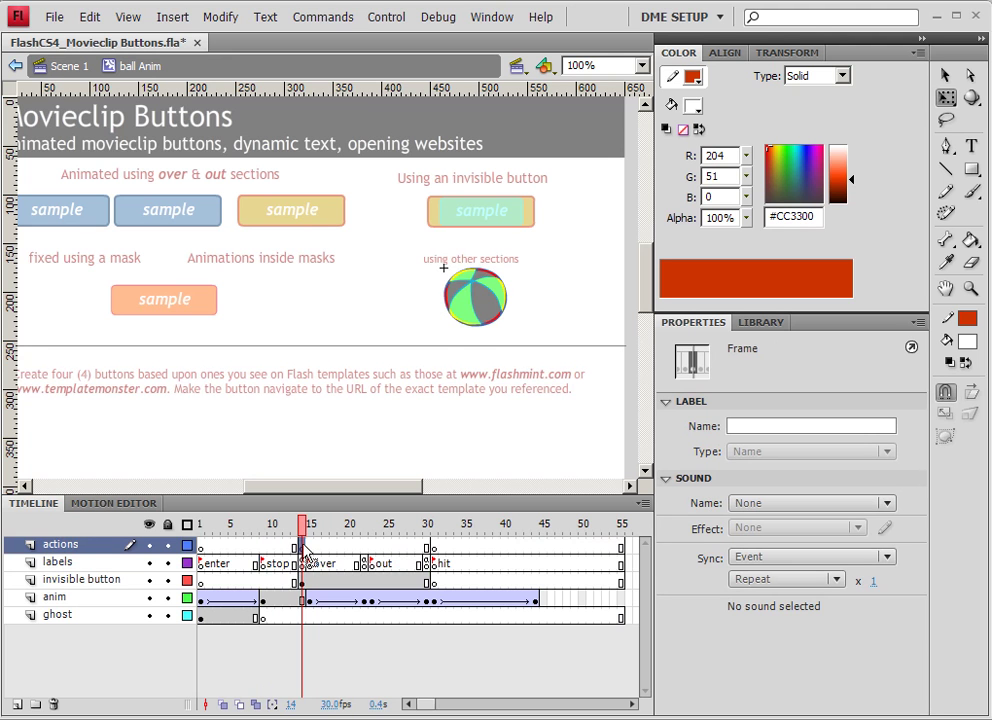
left_click_drag(305, 530, 437, 545)
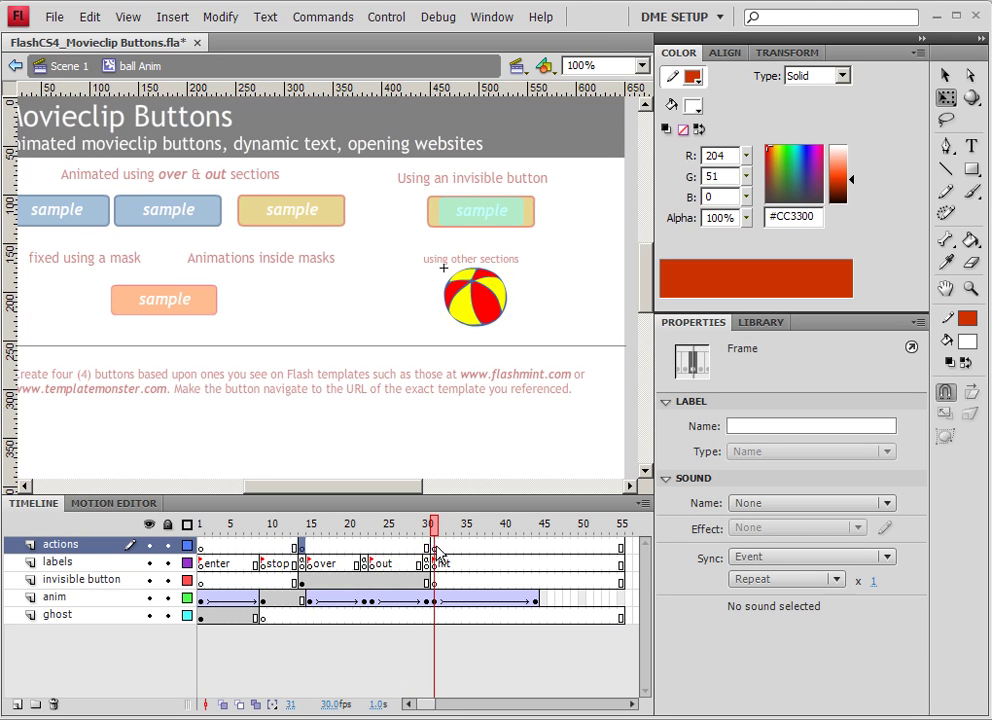
- Open frame 14's rollover/rollout listener script, widen the Actions panel, and test-play the movie
left_click(302, 524)
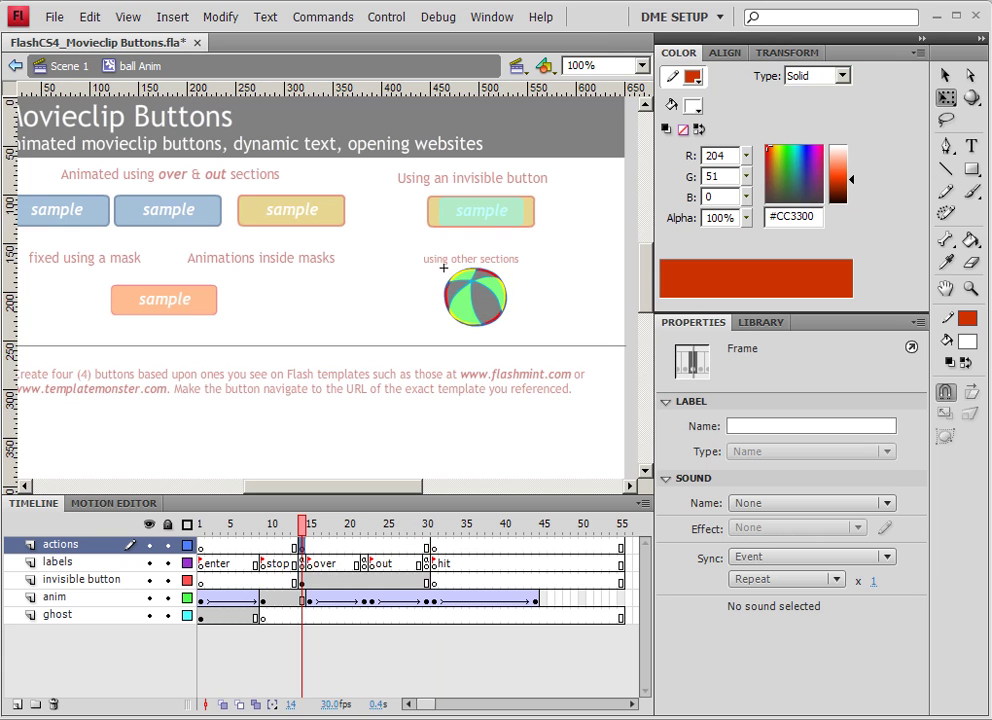
key("F9")
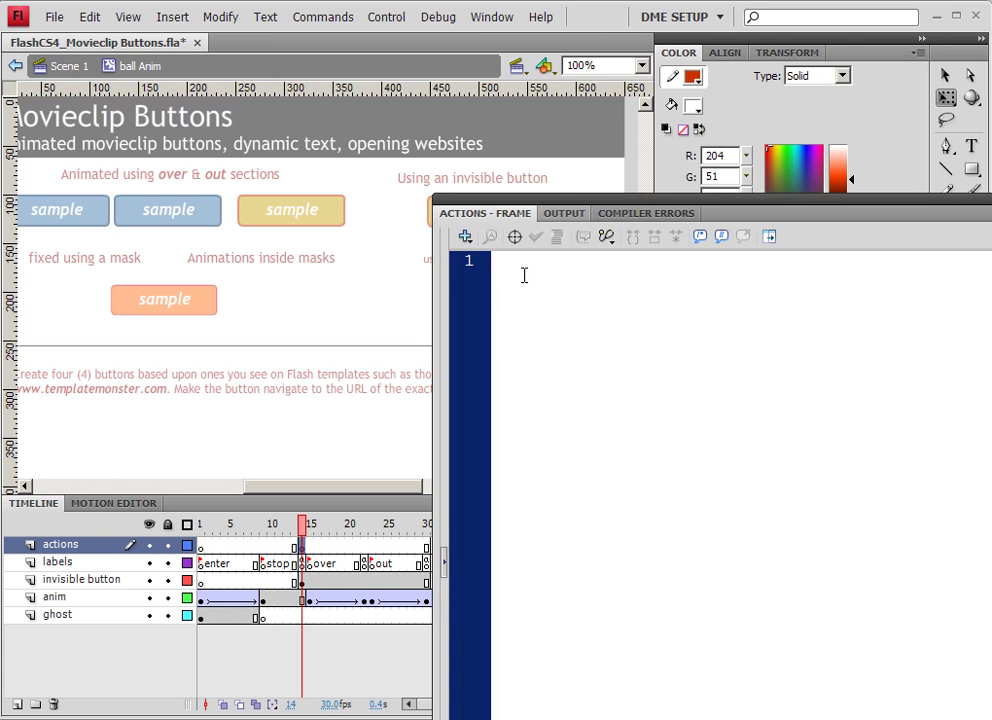
key("ctrl+v")
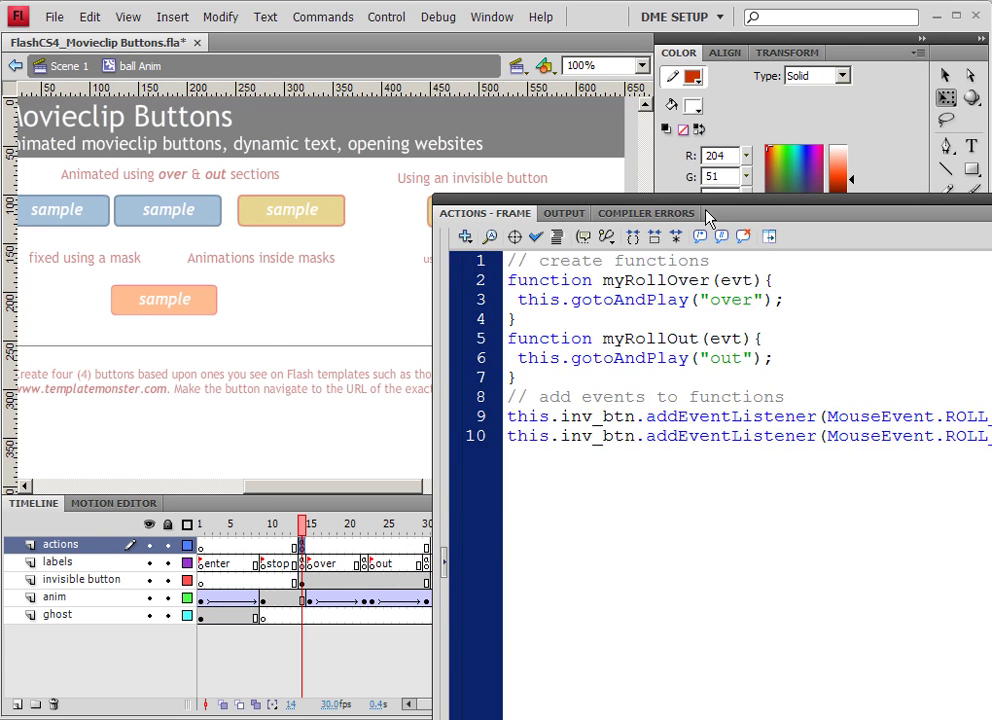
left_click_drag(704, 205, 462, 209)
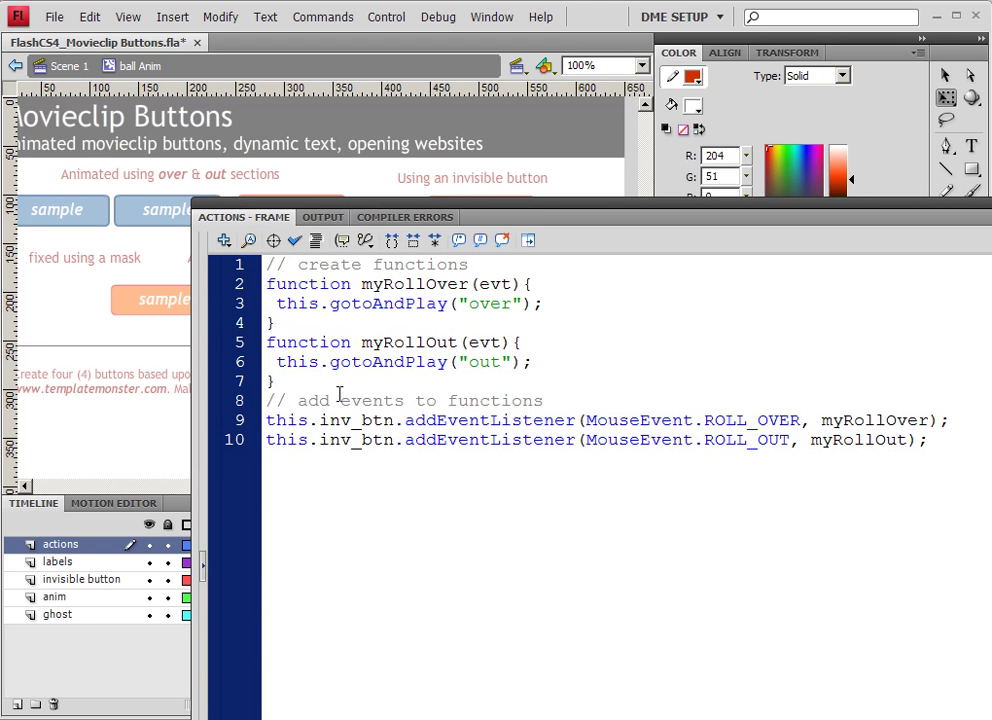
key("ctrl+Return")
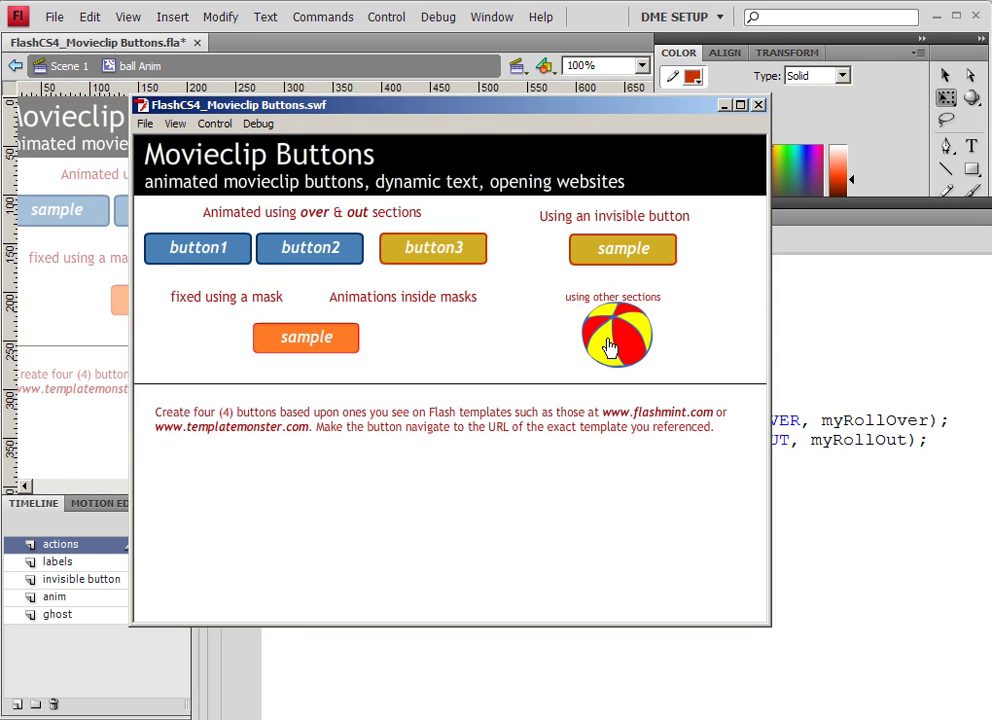
left_click(758, 104)
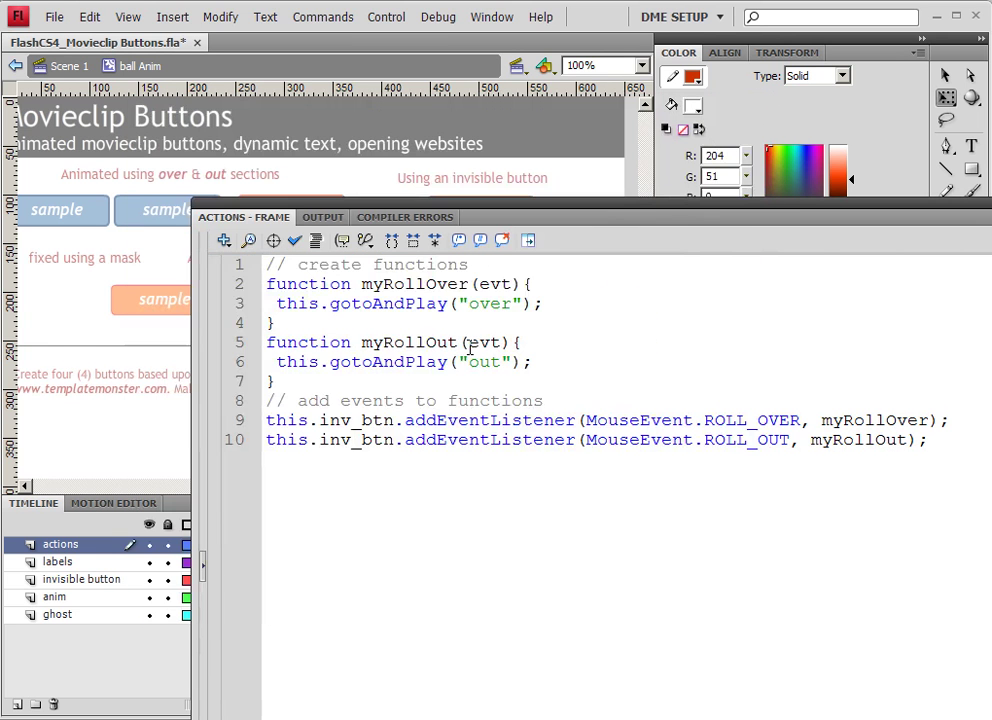
- Duplicate myRollOut as a new myClick function that plays the 'hit' label
left_click_drag(288, 381, 268, 345)
key("ctrl+c")
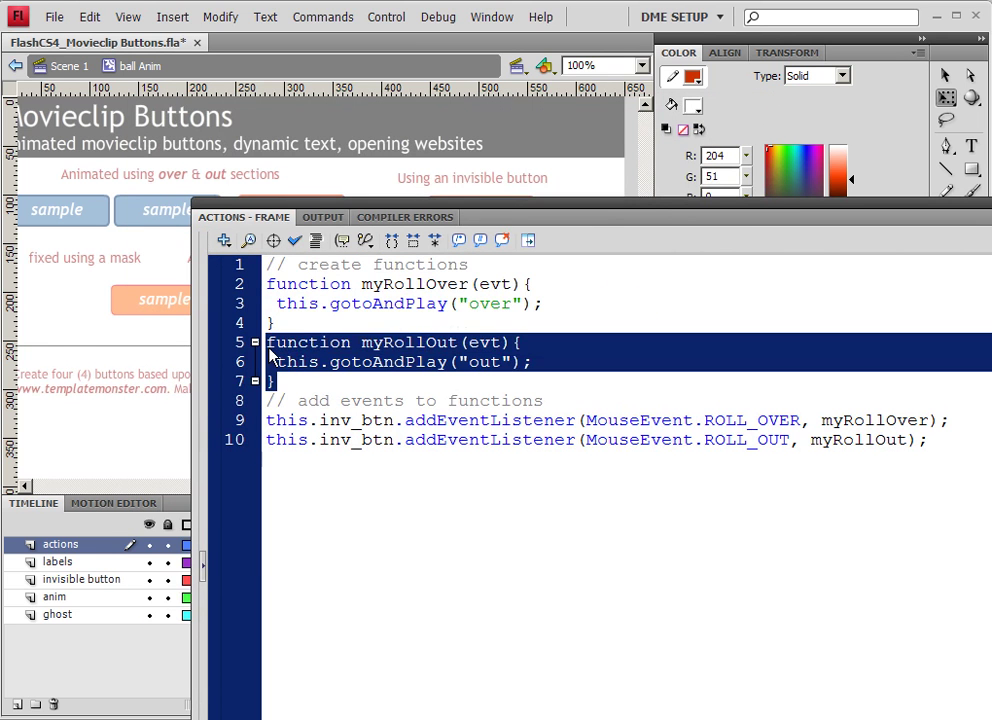
left_click(308, 388)
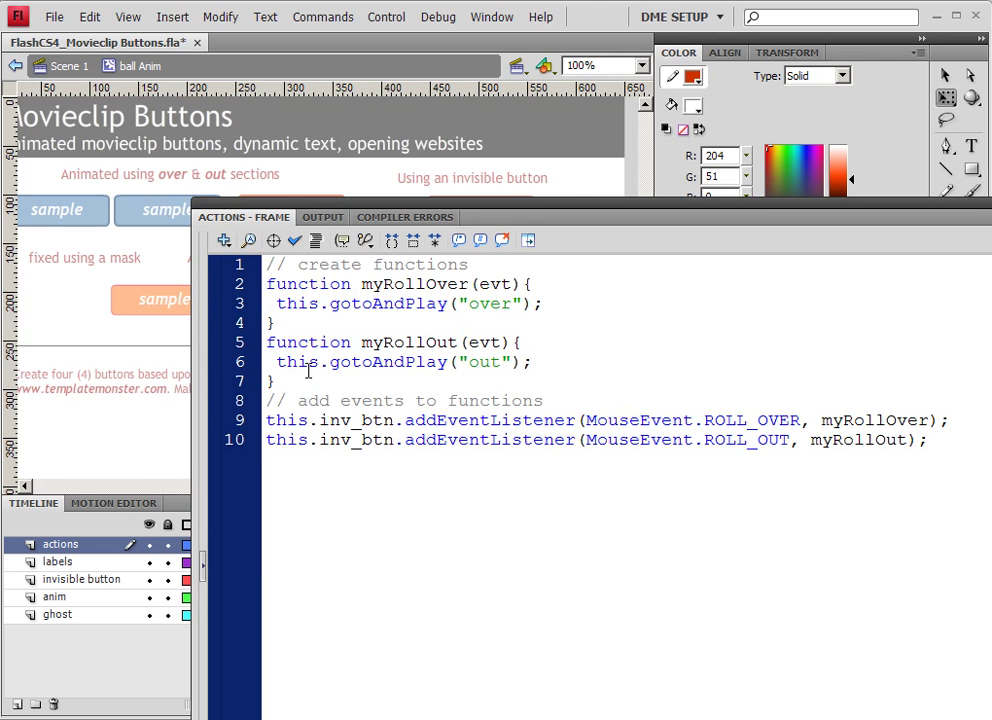
key("Return")
key("ctrl+v")
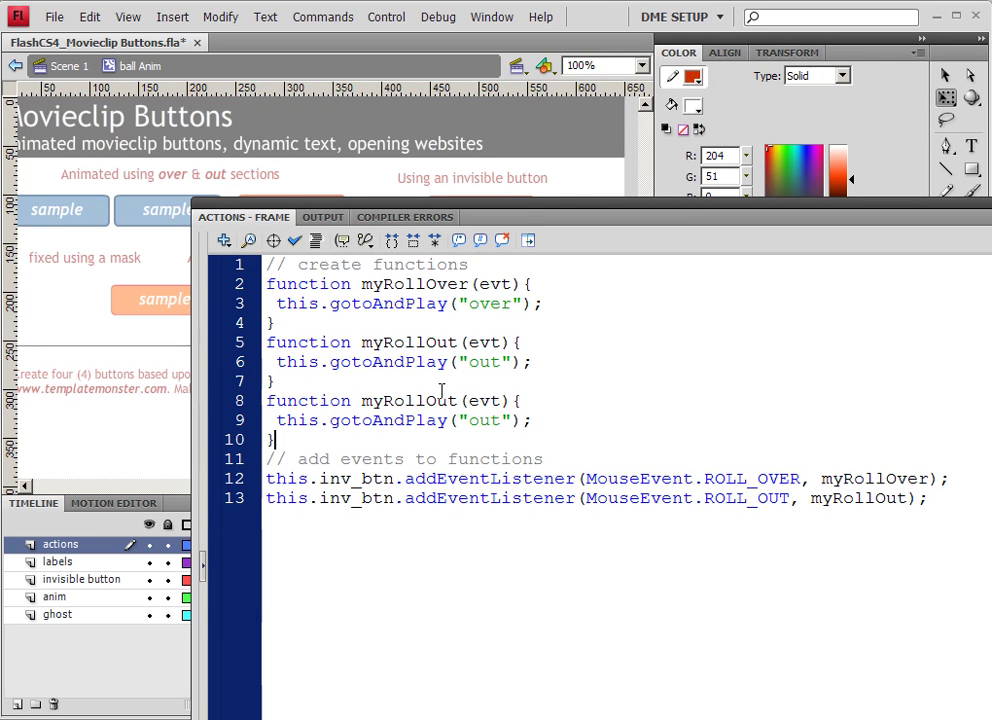
left_click_drag(383, 400, 457, 404)
type("Click")
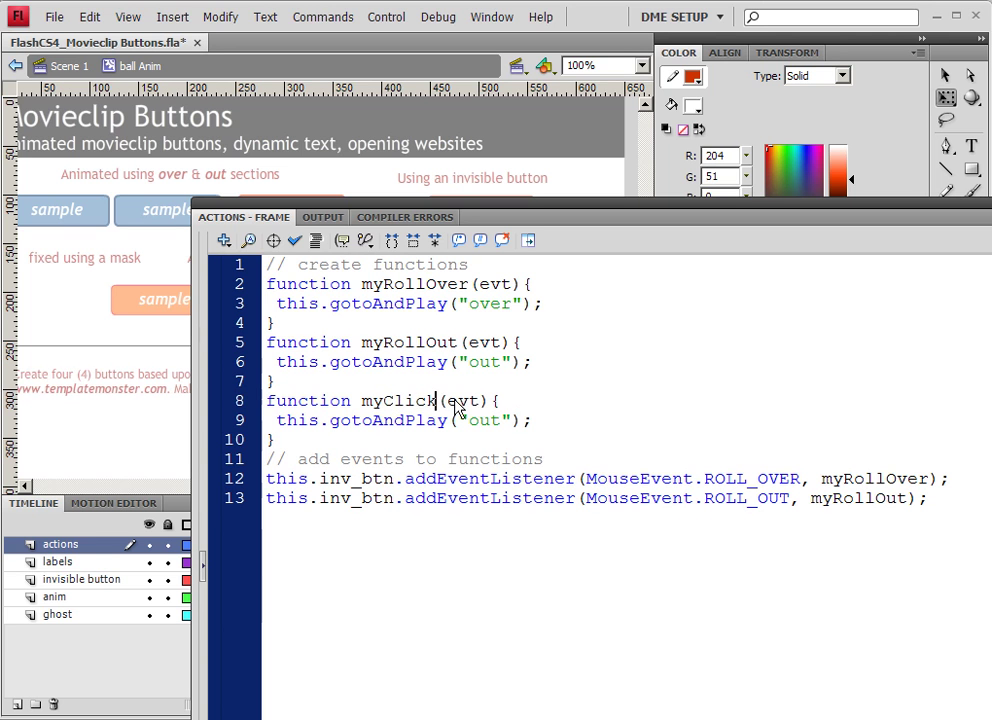
left_click_drag(469, 420, 501, 420)
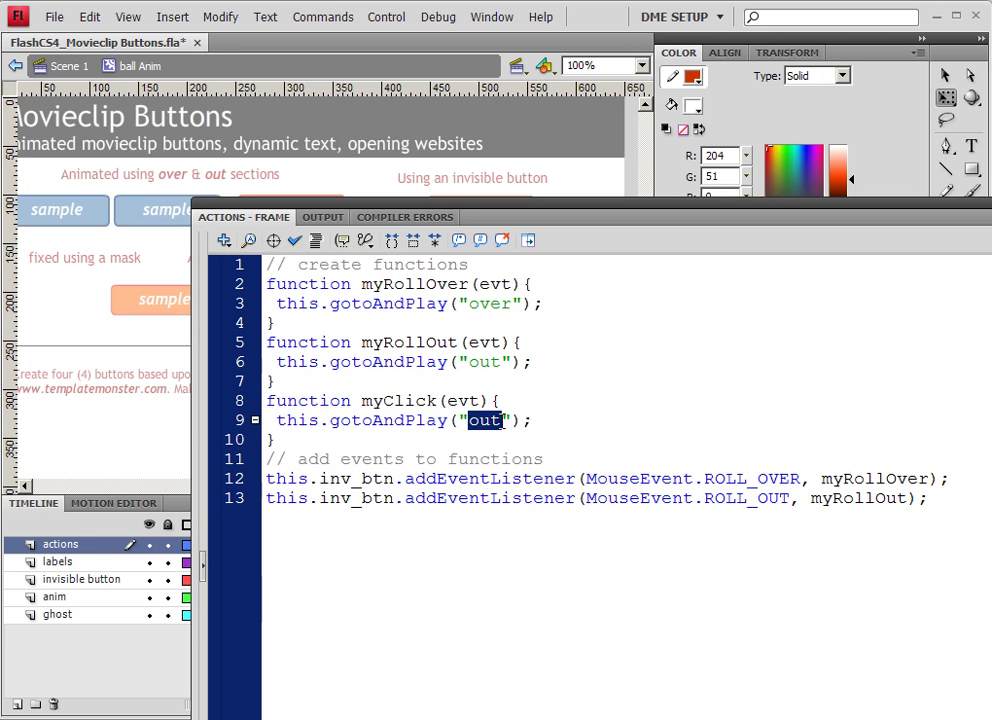
type("hit")
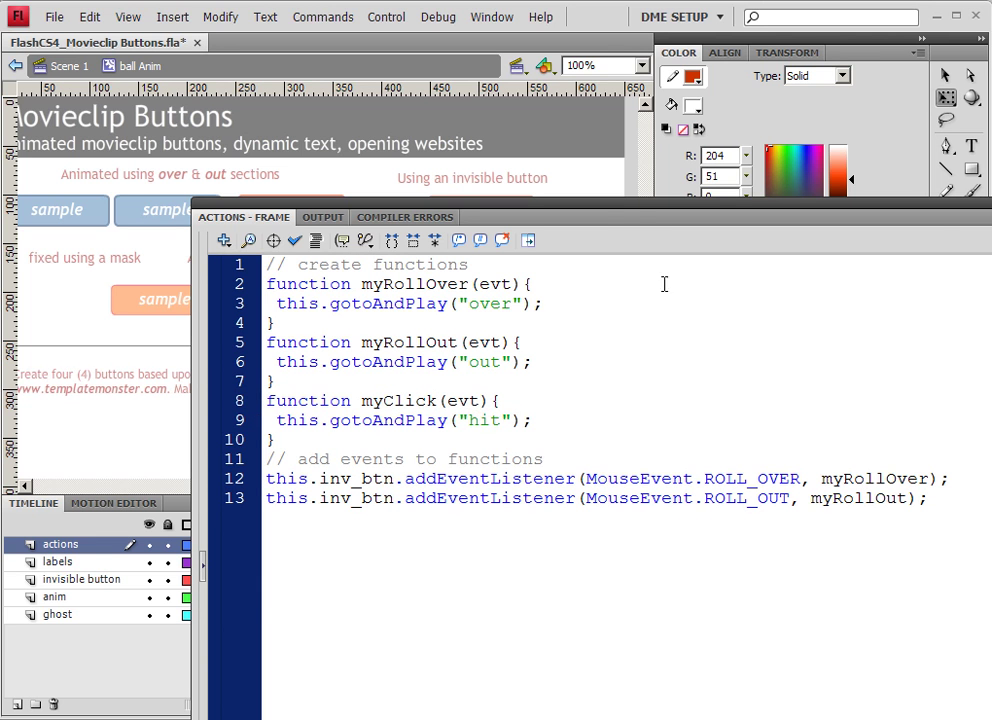
- Add an inv_btn MouseEvent.CLICK listener calling myClick, then save the Movieclip Buttons file
key("F9")
key("F9")
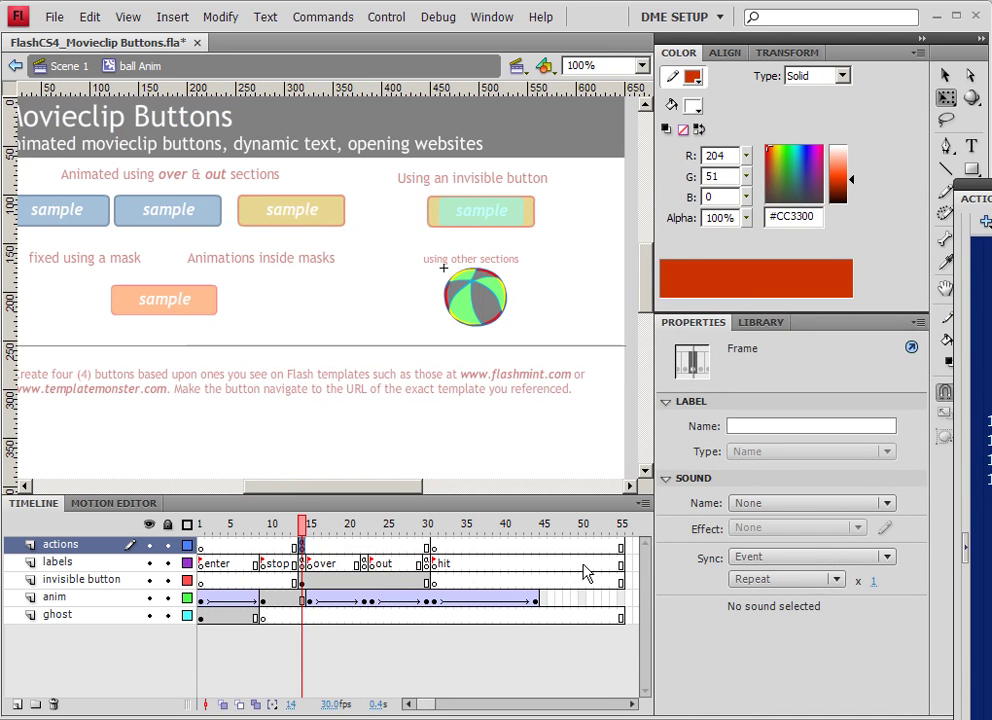
left_click_drag(972, 186, 458, 146)
left_click_drag(893, 446, 250, 450)
key("ctrl+c")
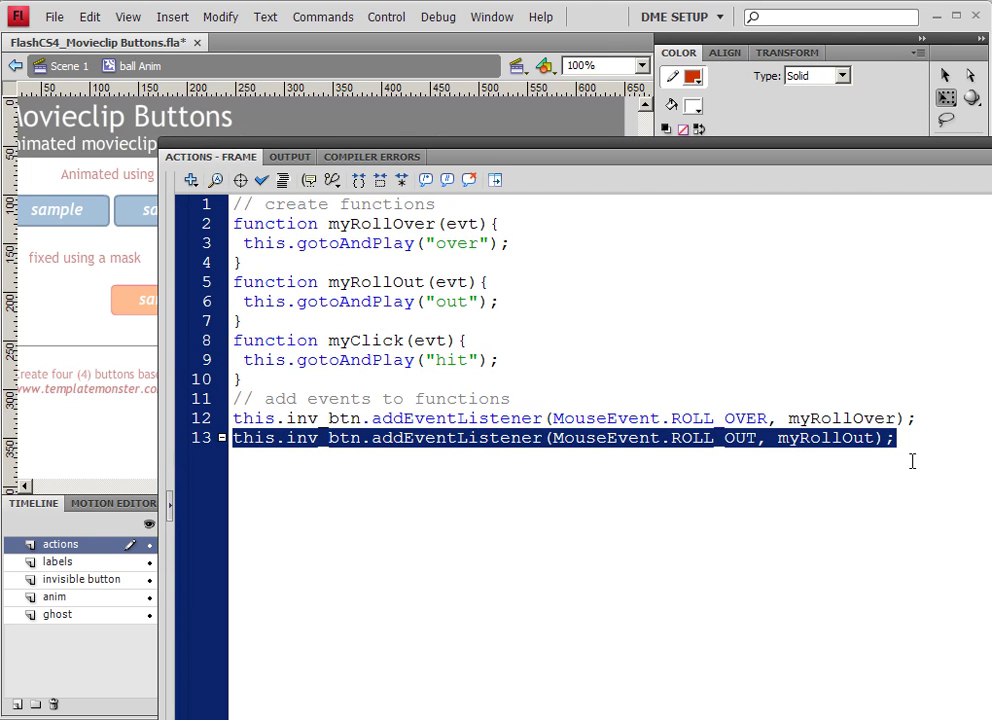
left_click(917, 438)
key("Return")
key("ctrl+v")
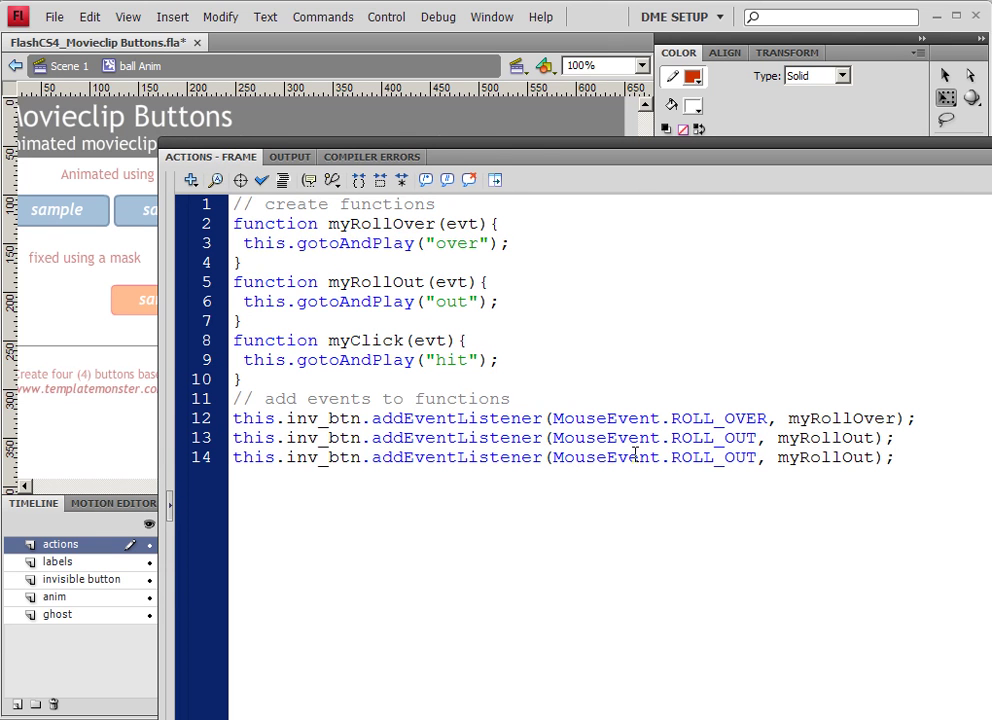
left_click_drag(671, 457, 757, 457)
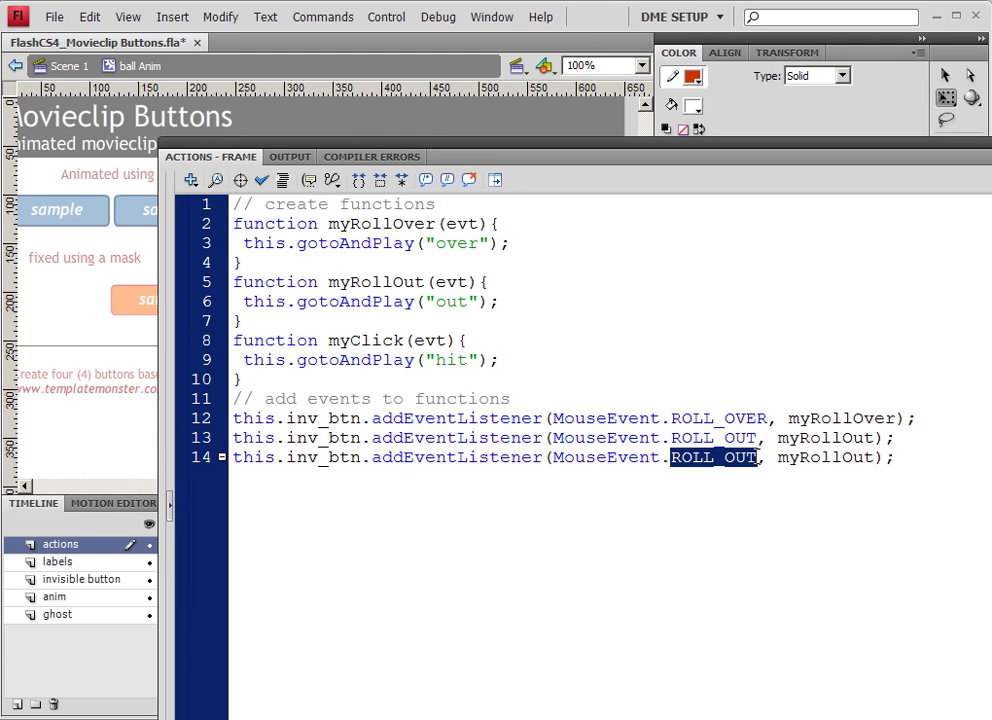
type("CLICK")
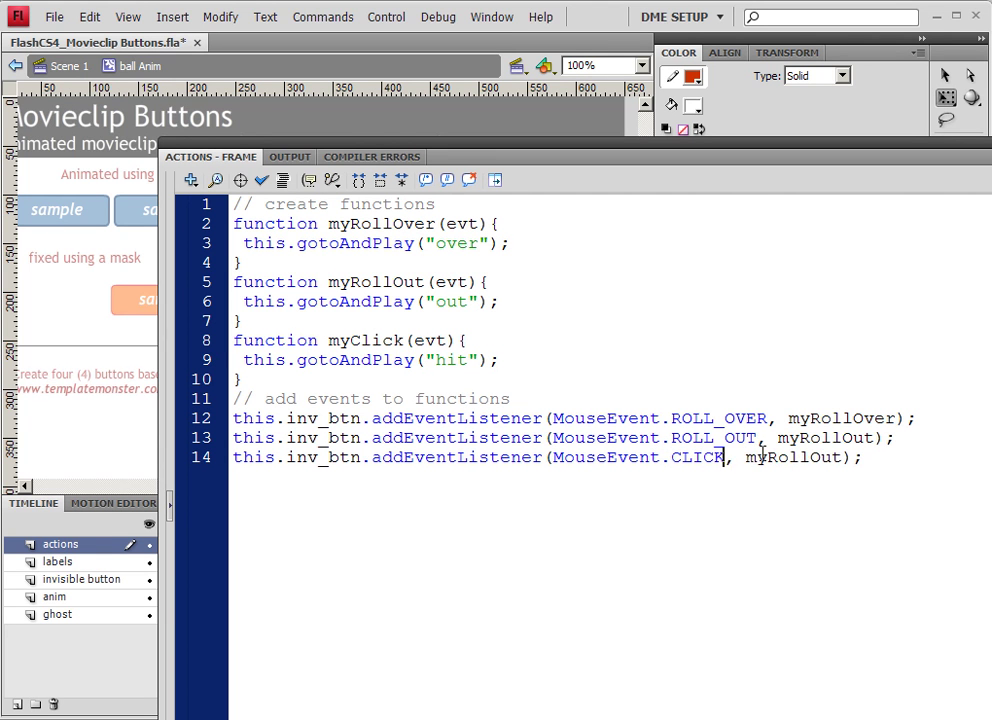
left_click_drag(766, 457, 843, 457)
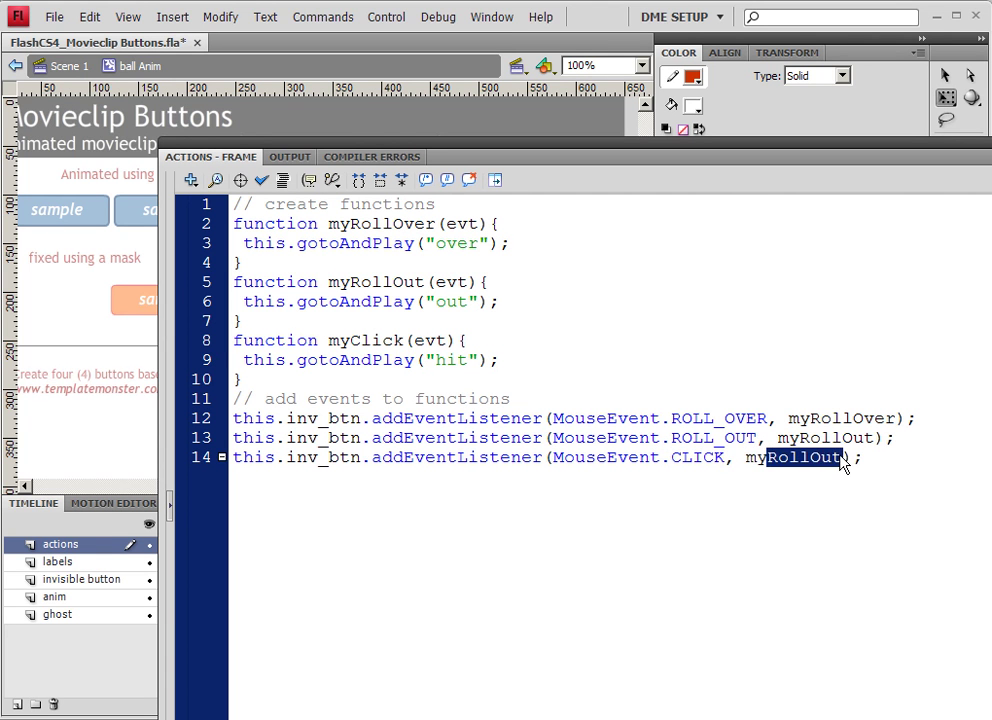
type("Click")
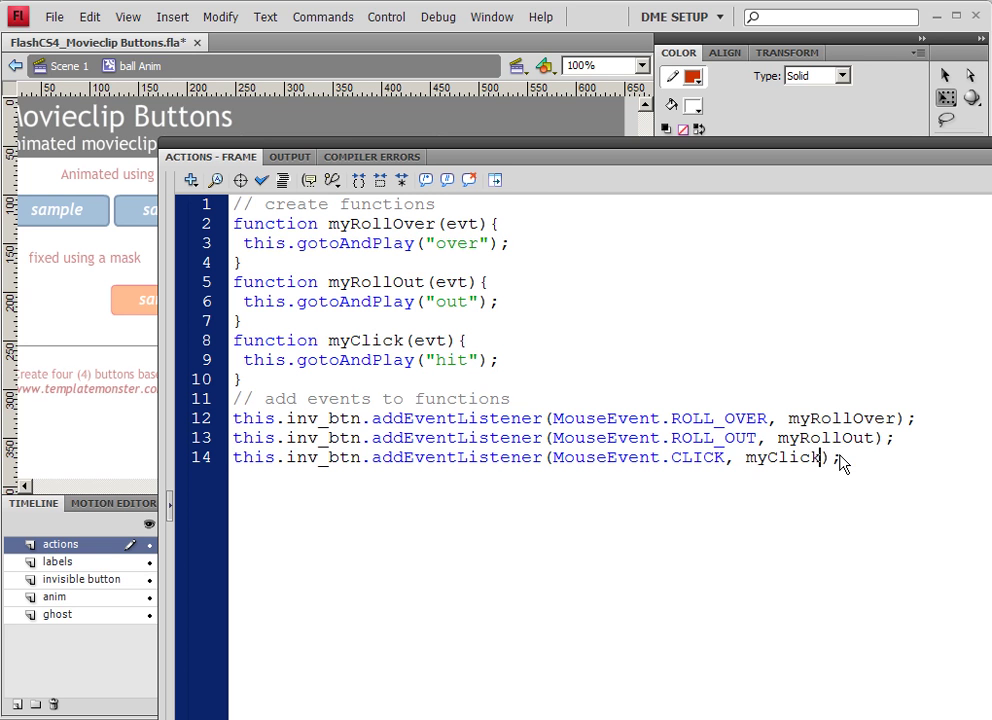
key("ctrl+s")
left_click(82, 68)
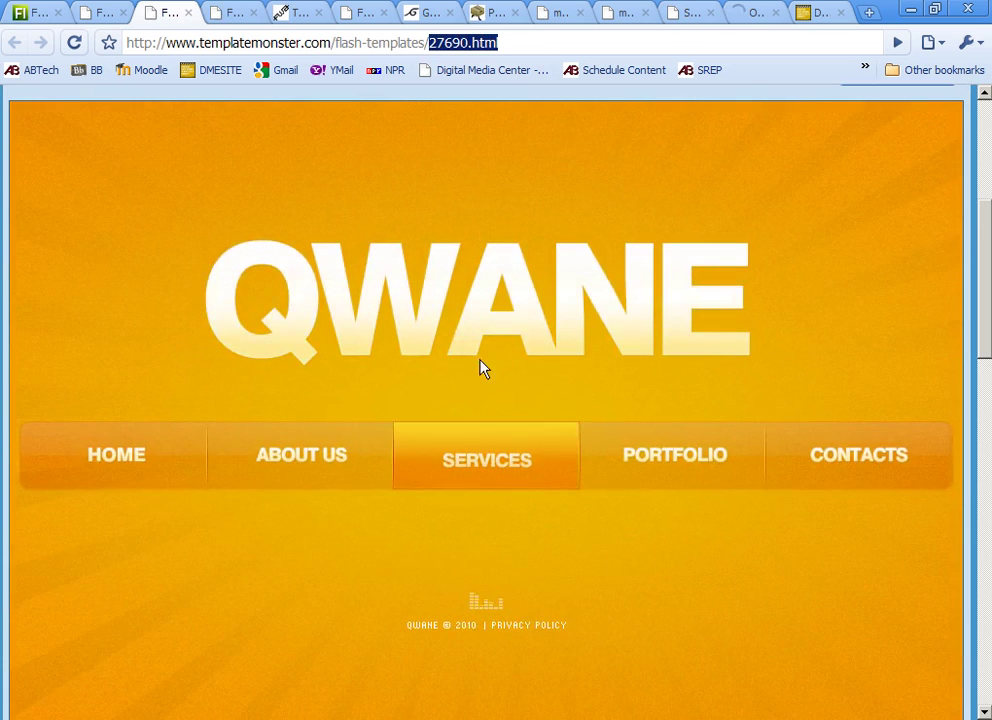
left_click_drag(518, 40, 122, 42)
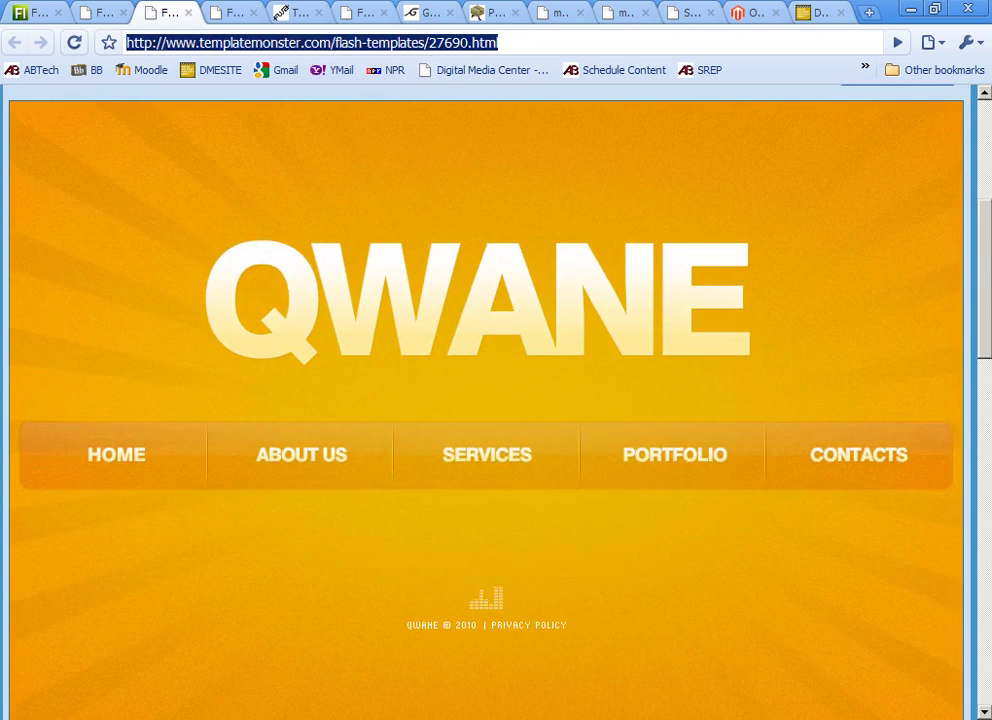
key("alt+Tab")
left_click(462, 383)
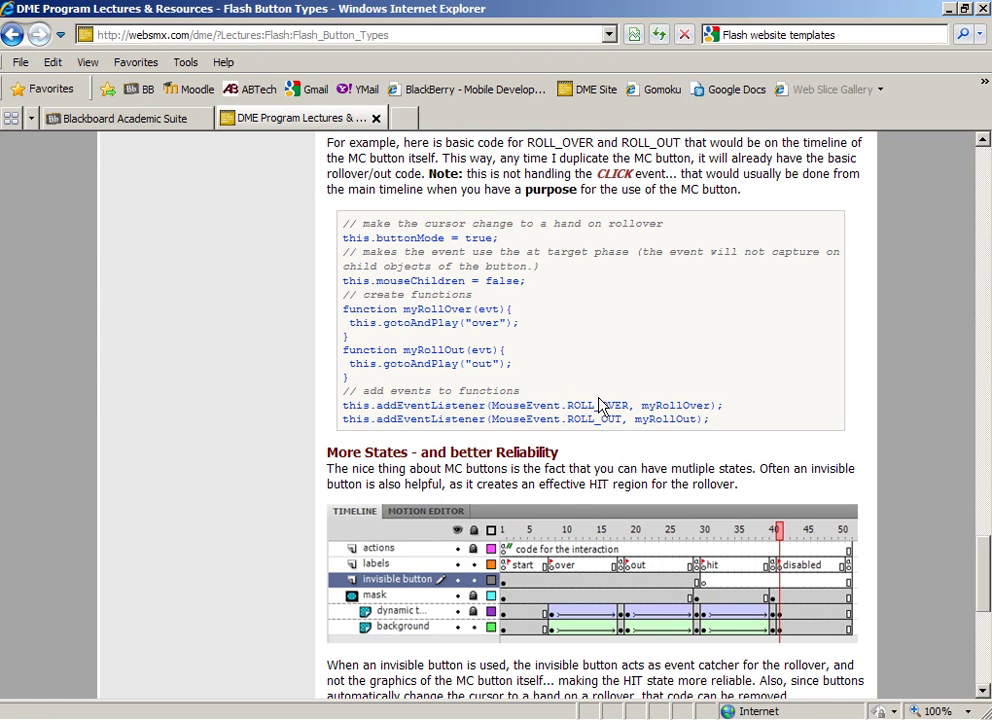
key("alt+Tab")
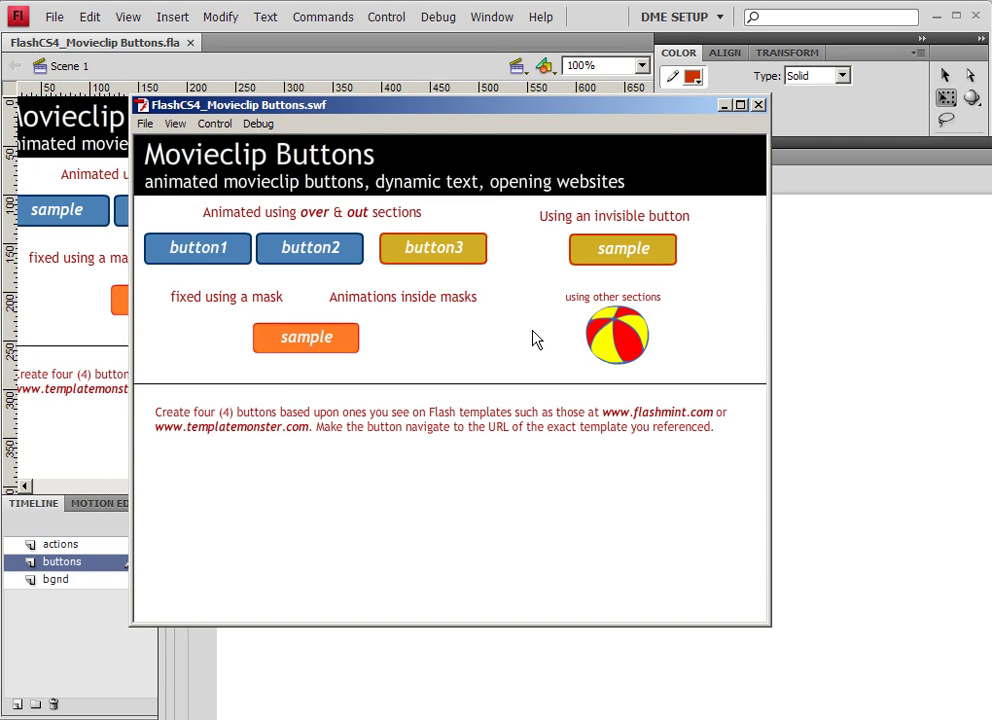
- Close the test movie and show Scene 1's frame 1 script setting the button1–button3 labels
left_click(758, 105)
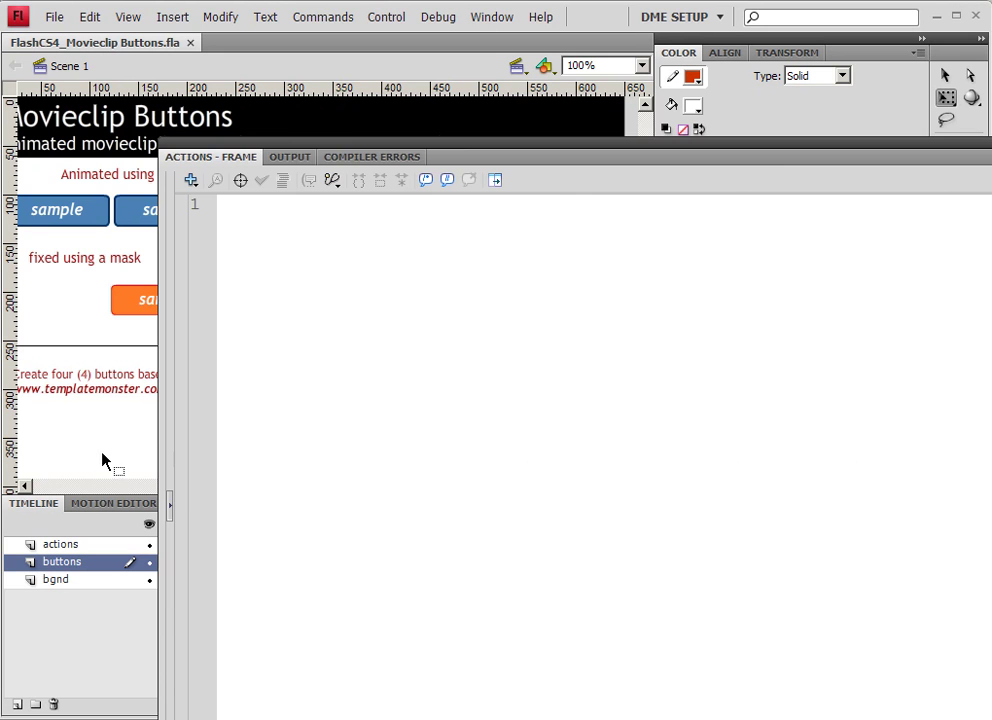
left_click_drag(332, 155, 914, 257)
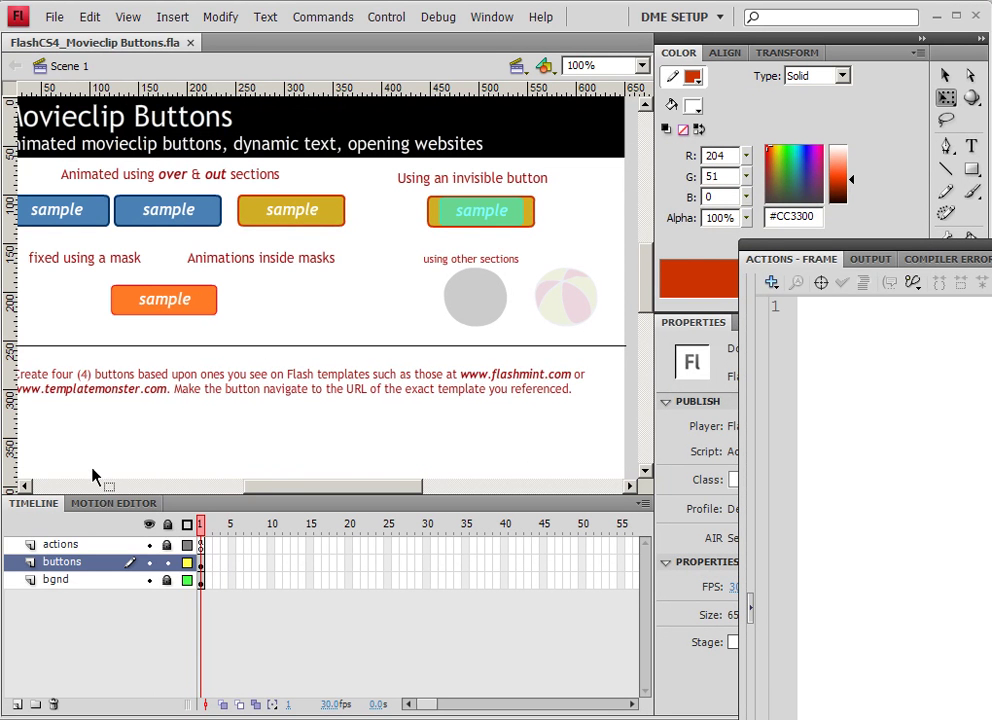
left_click(202, 545)
key("F9")
key("F9")
left_click(356, 379)
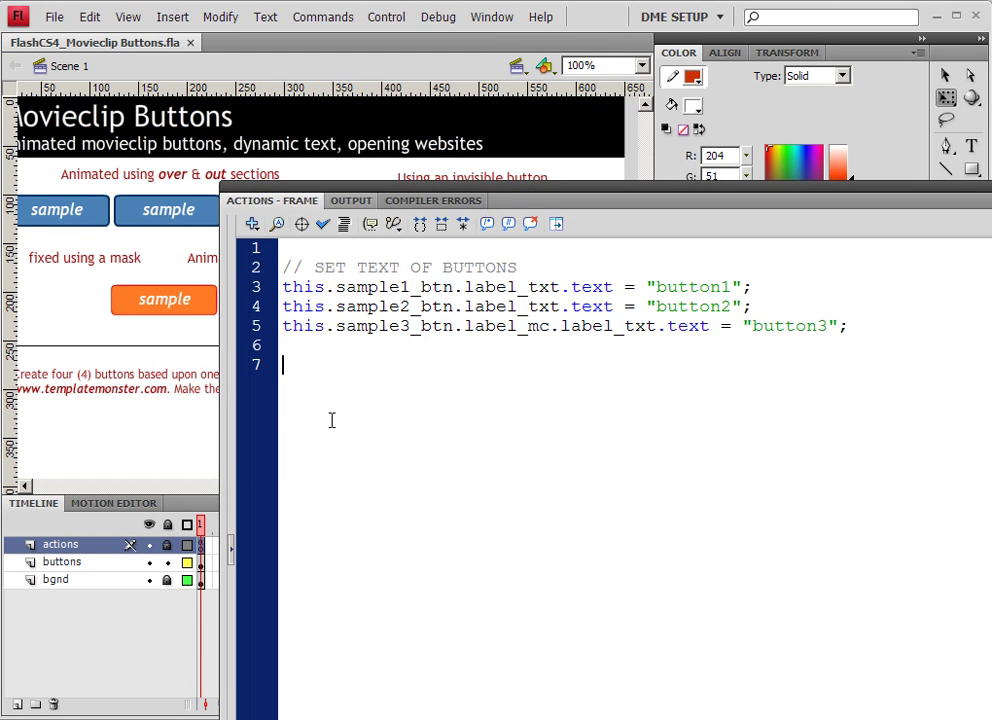